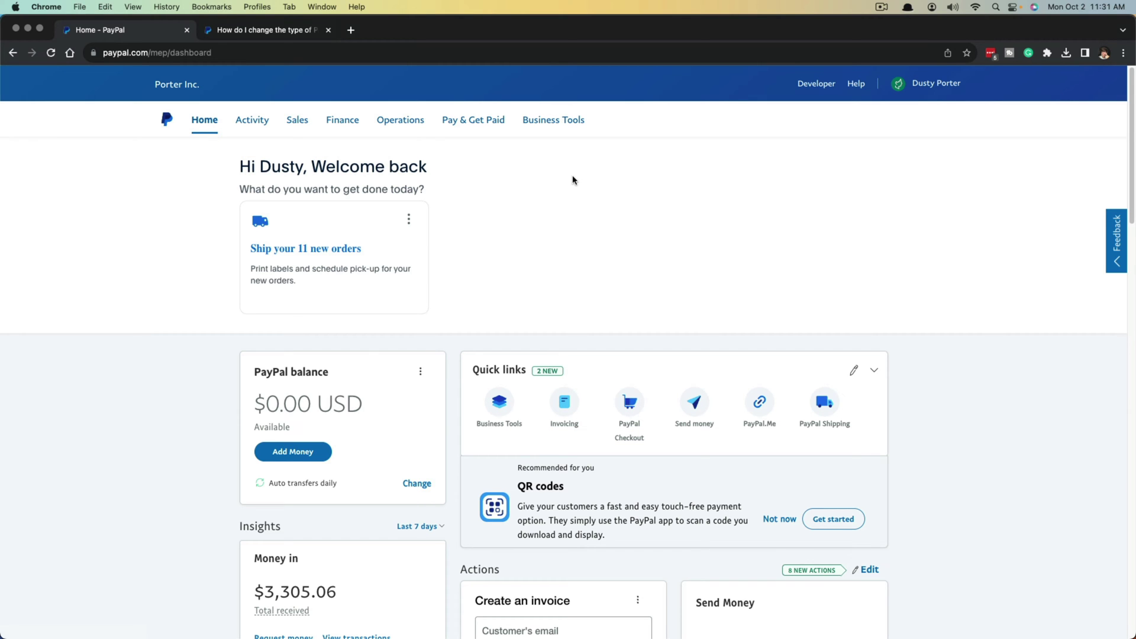
Reach the Invoicing page via Pay & Get Paid > Create an Invoice, after briefly opening Quick links
{"action": "left_click", "coordinate": [852, 369]}
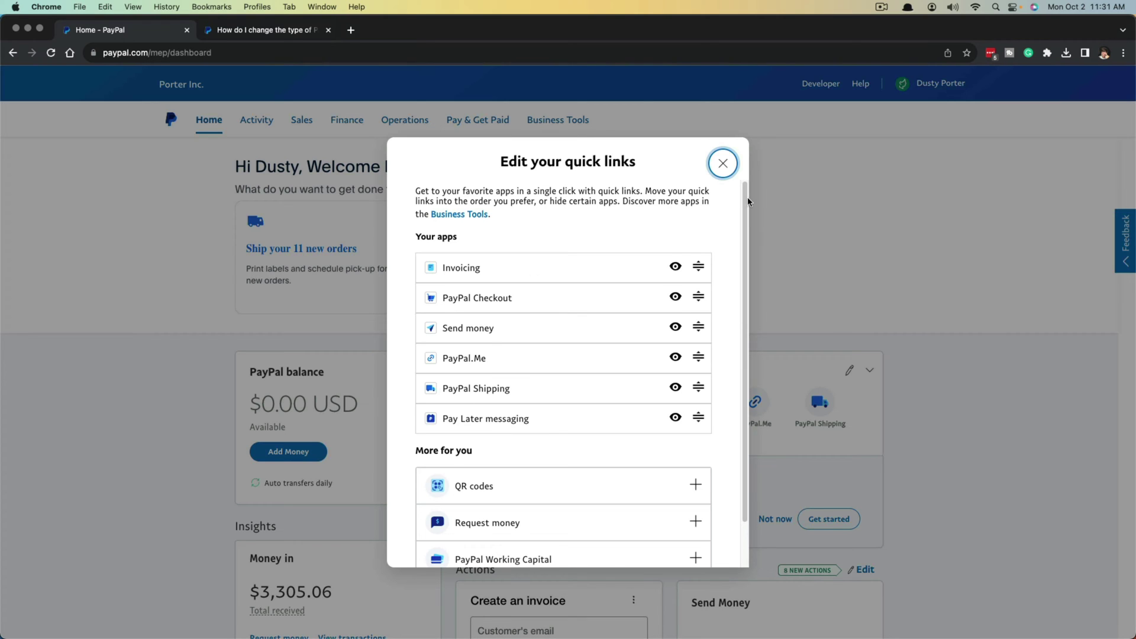
{"action": "left_click", "coordinate": [719, 164]}
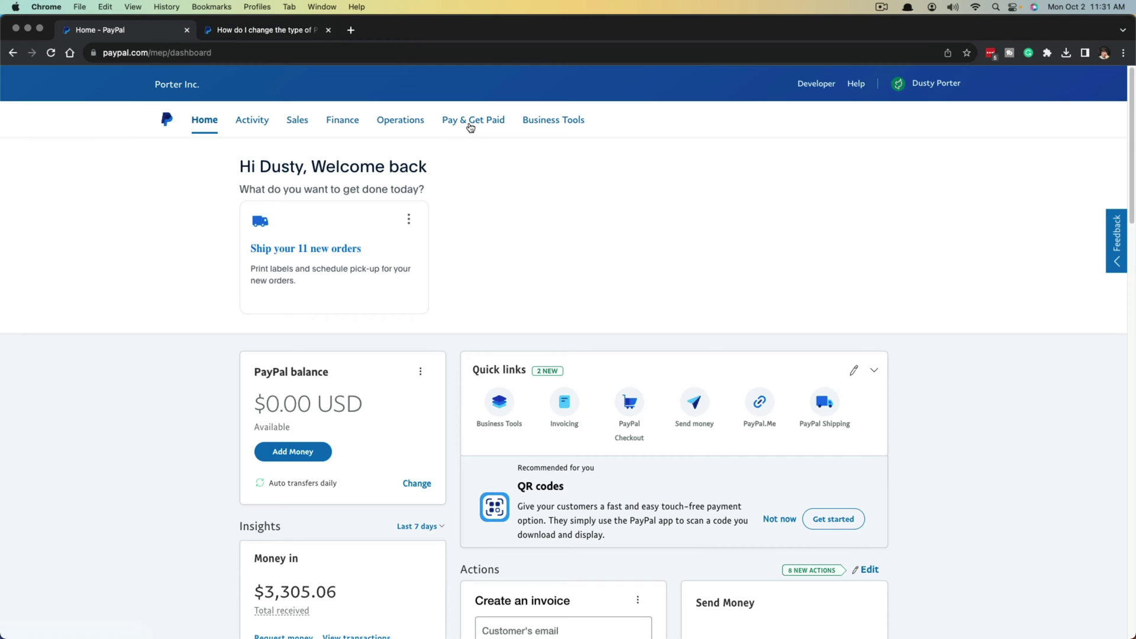
{"action": "left_click", "coordinate": [470, 125]}
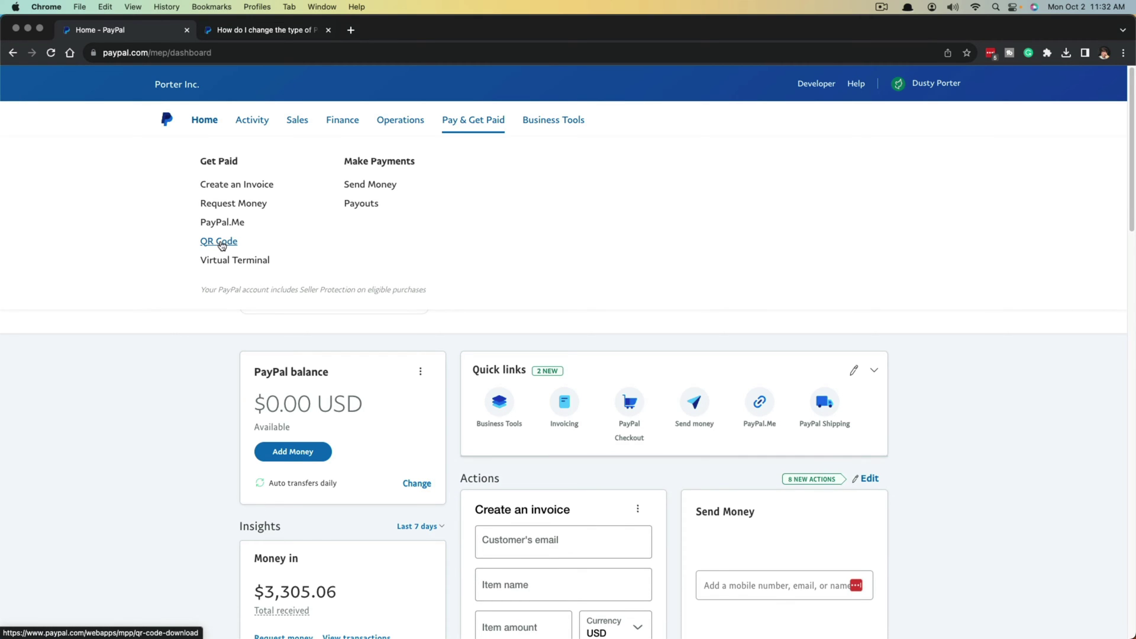
{"action": "left_click", "coordinate": [229, 185]}
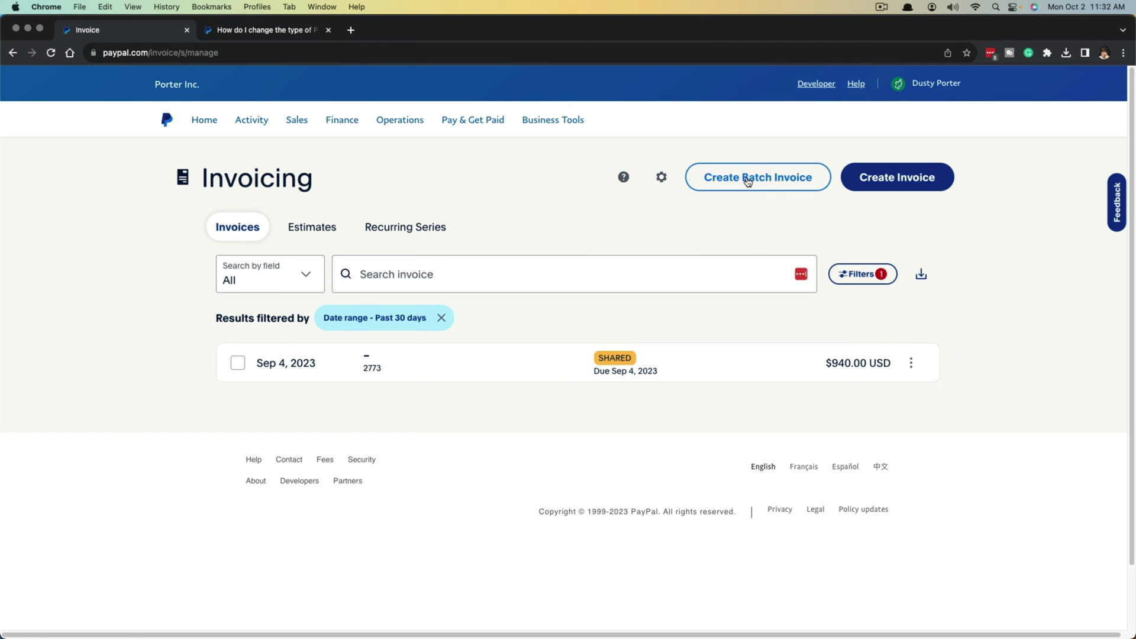
Start new invoice #2774 with the Amounts only template and click into Bill to
{"action": "left_click", "coordinate": [883, 178]}
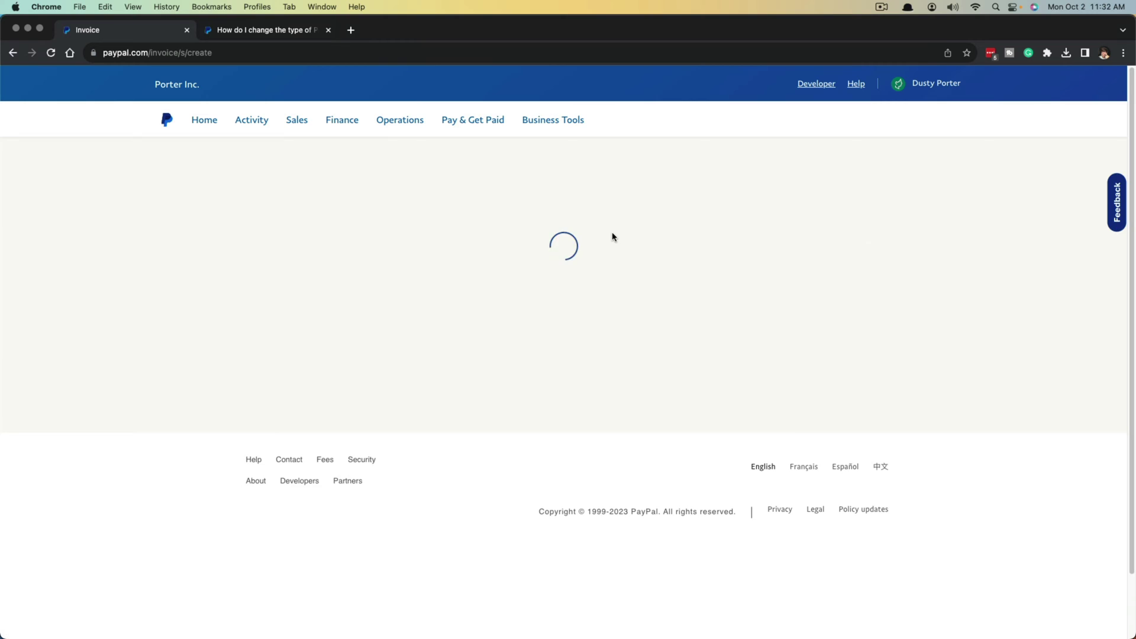
{"action": "left_click", "coordinate": [615, 263]}
{"action": "left_click", "coordinate": [589, 299]}
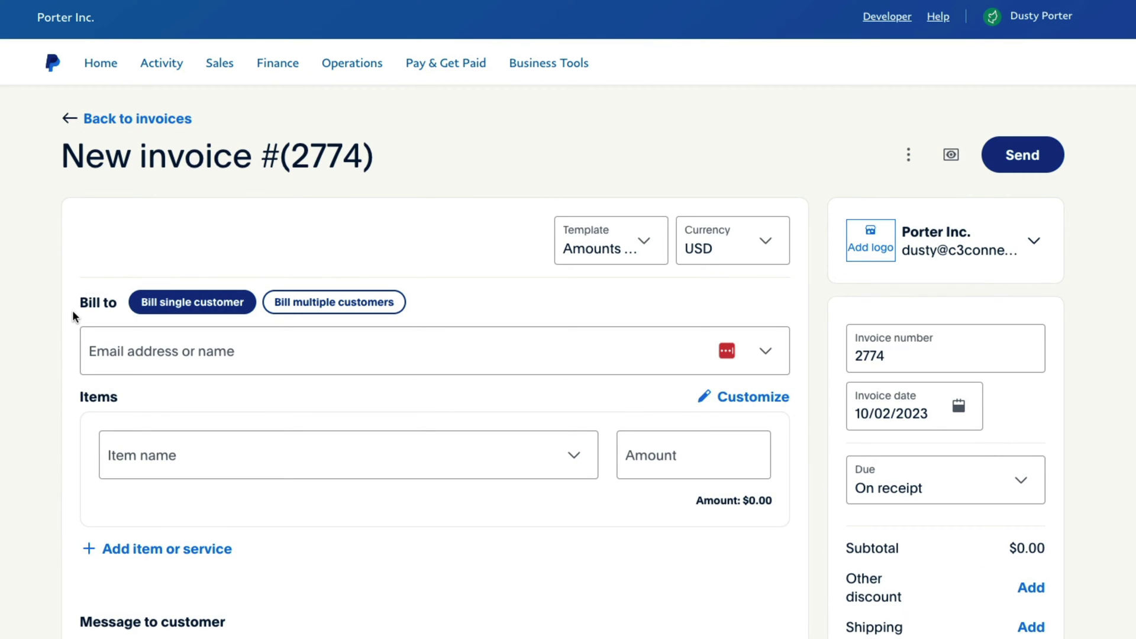
{"action": "left_click", "coordinate": [129, 350]}
{"action": "key", "text": "Escape"}
Bill invoice #2774 to the saved customer's email and uncheck Items will be shipped
{"action": "left_click", "coordinate": [152, 350]}
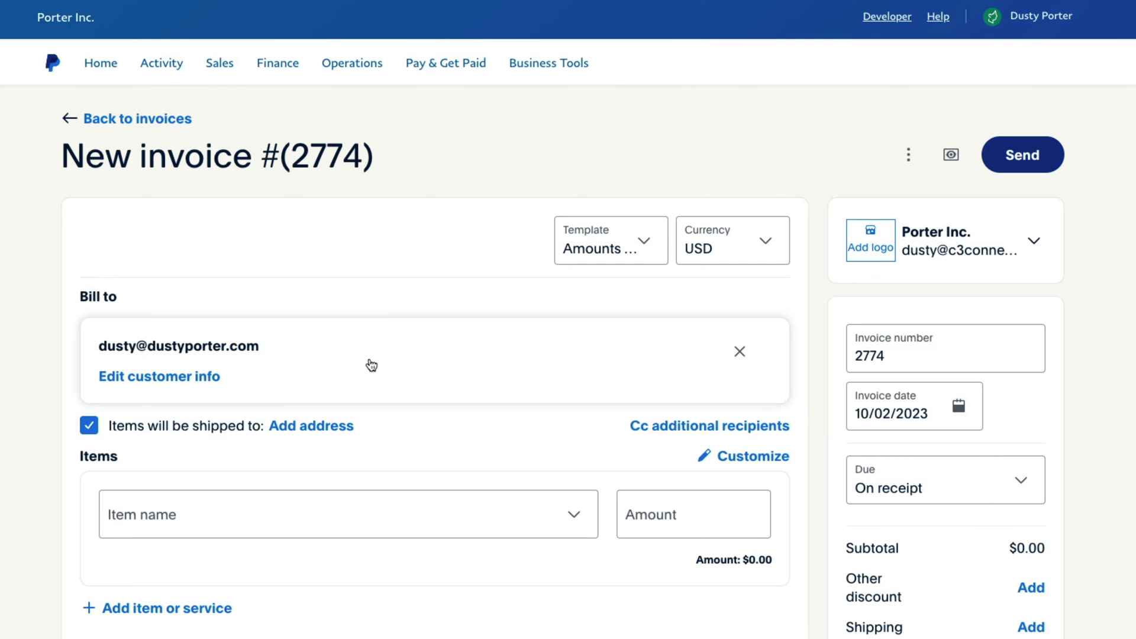
{"action": "left_click", "coordinate": [161, 378]}
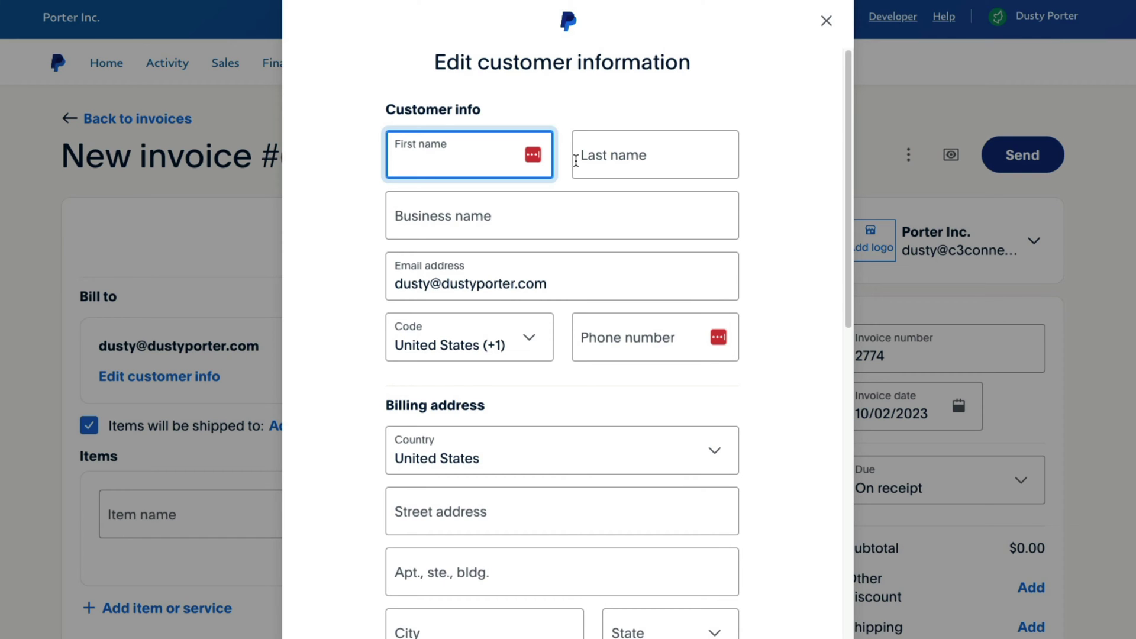
{"action": "left_click", "coordinate": [826, 21]}
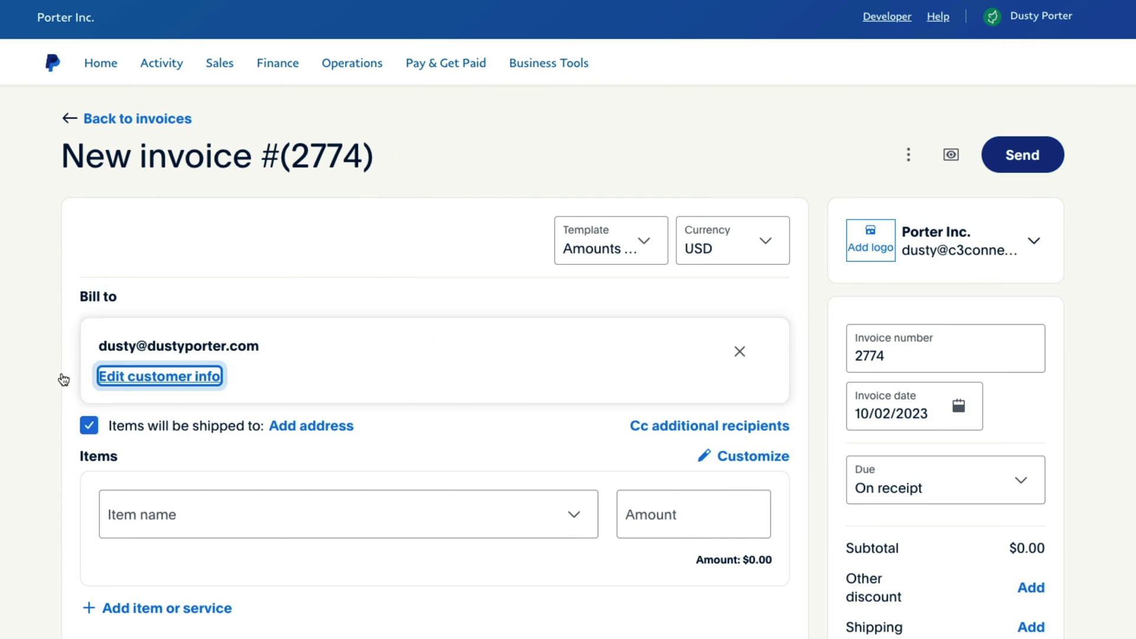
{"action": "scroll", "coordinate": [16, 405], "scroll_direction": "down", "scroll_amount": 2}
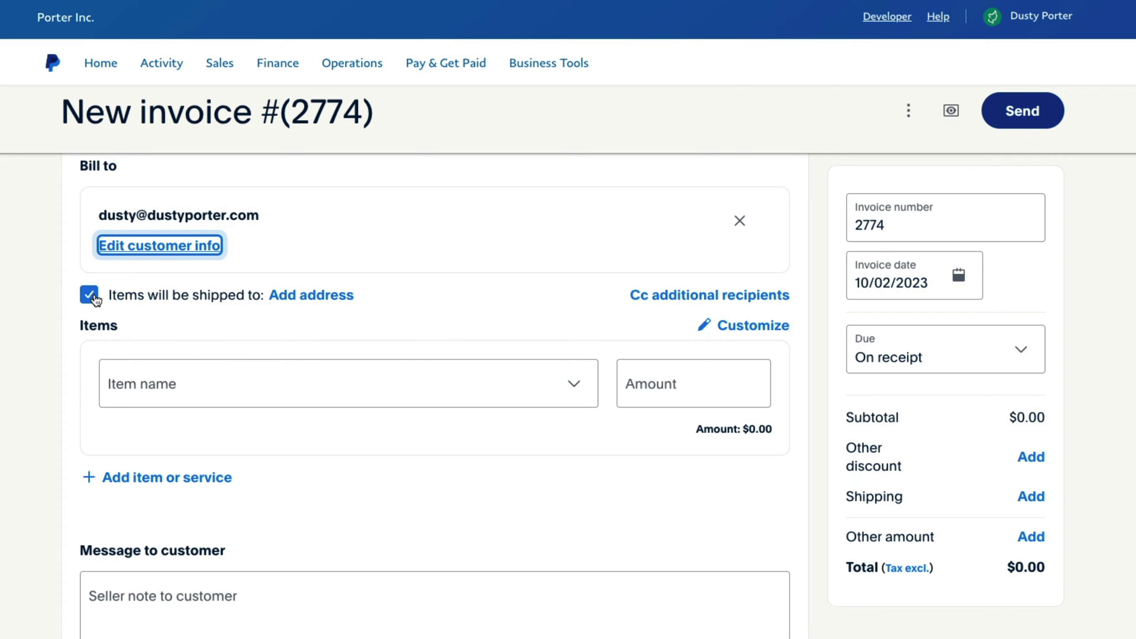
{"action": "left_click", "coordinate": [318, 303]}
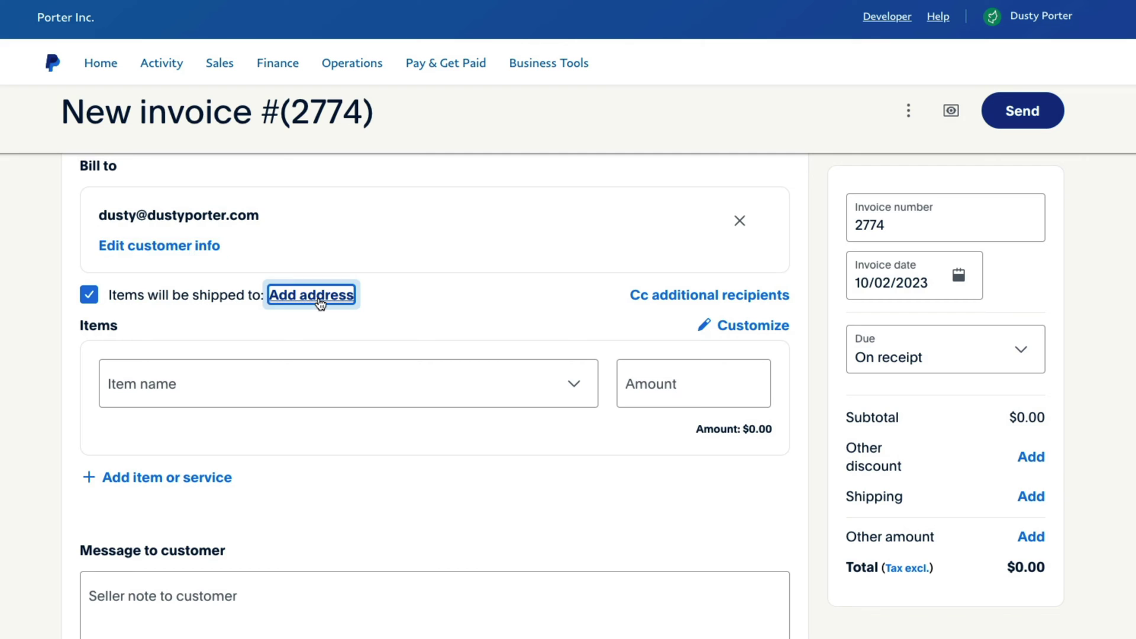
{"action": "scroll", "coordinate": [355, 410], "scroll_direction": "down", "scroll_amount": 1}
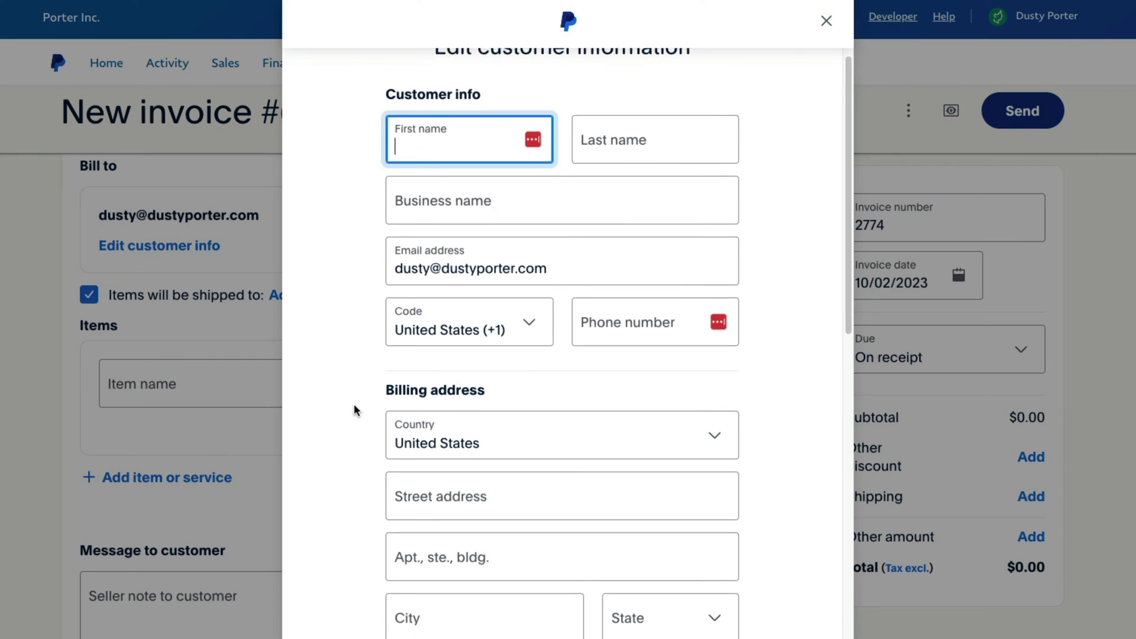
{"action": "left_click", "coordinate": [826, 21]}
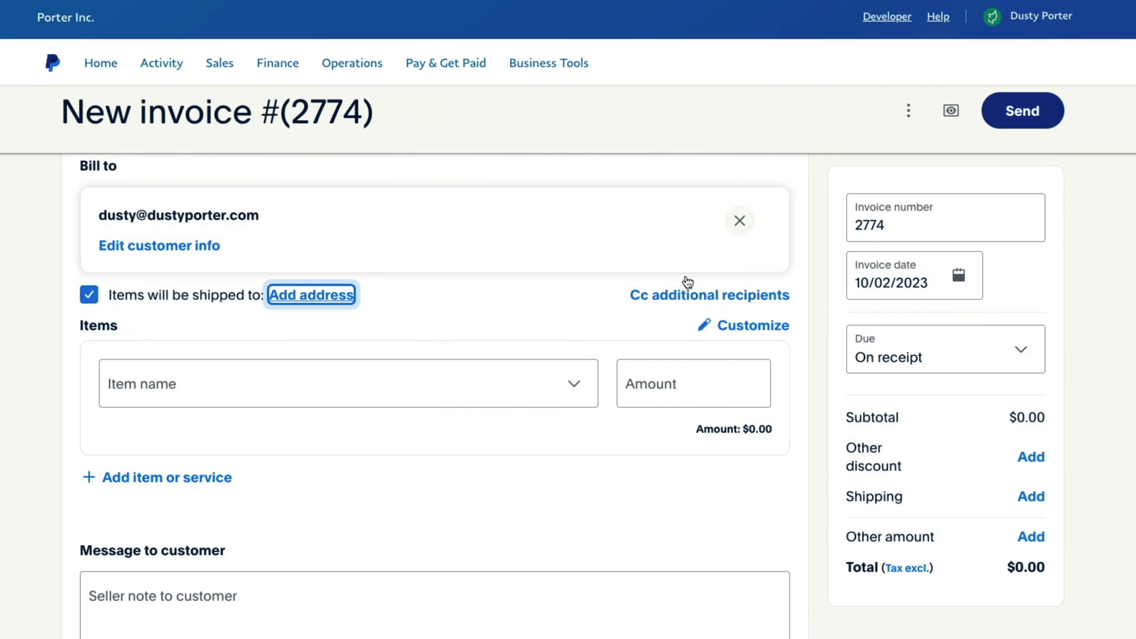
{"action": "left_click", "coordinate": [90, 297]}
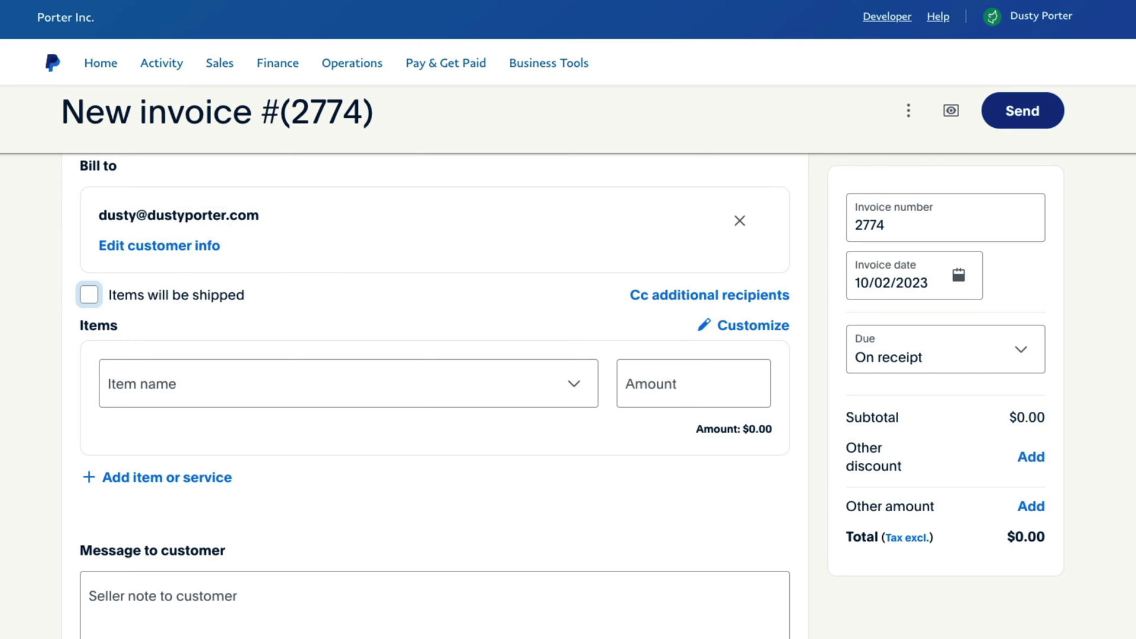
{"action": "scroll", "coordinate": [211, 297], "scroll_direction": "down", "scroll_amount": 1}
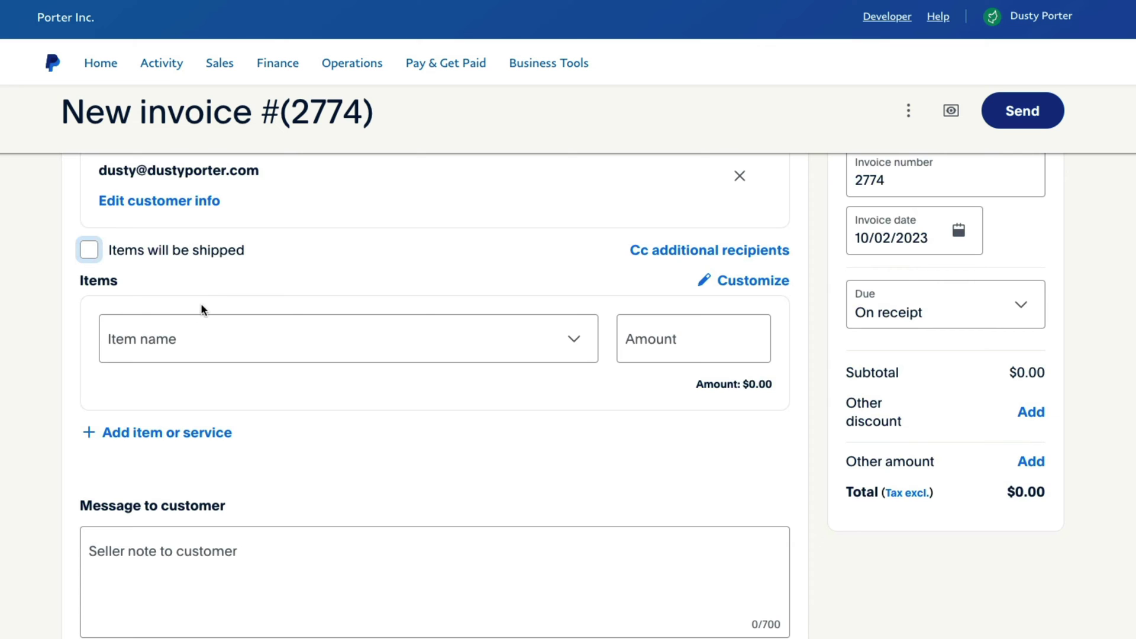
Create a new saved item named Item 1 priced at $100
{"action": "left_click", "coordinate": [167, 339]}
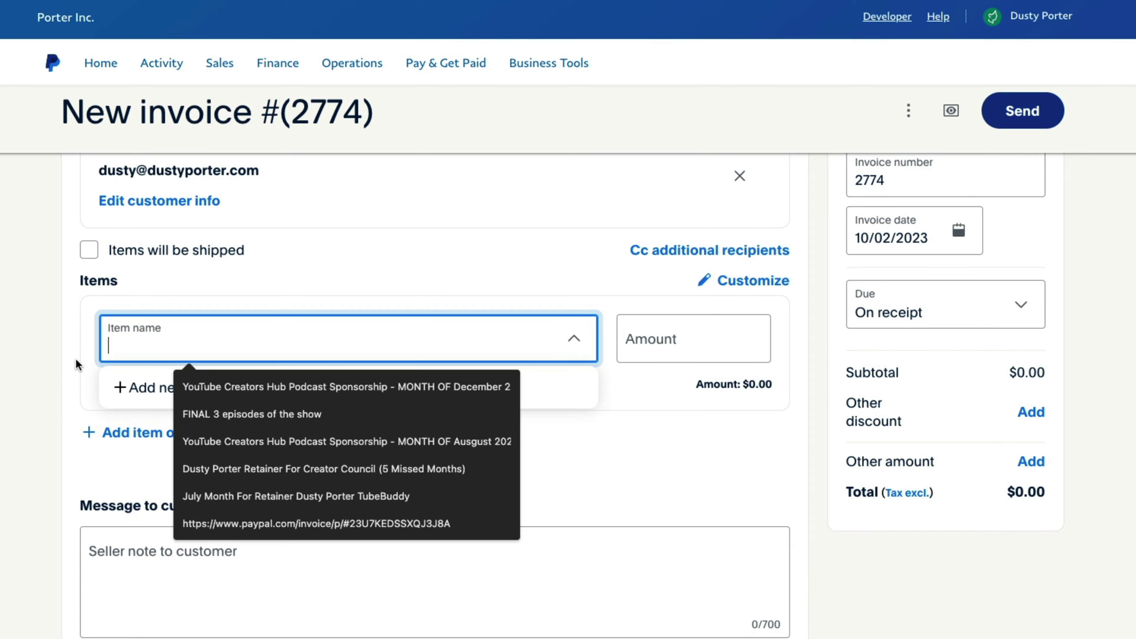
{"action": "left_click", "coordinate": [75, 359]}
{"action": "left_click", "coordinate": [183, 332]}
{"action": "left_click", "coordinate": [152, 394]}
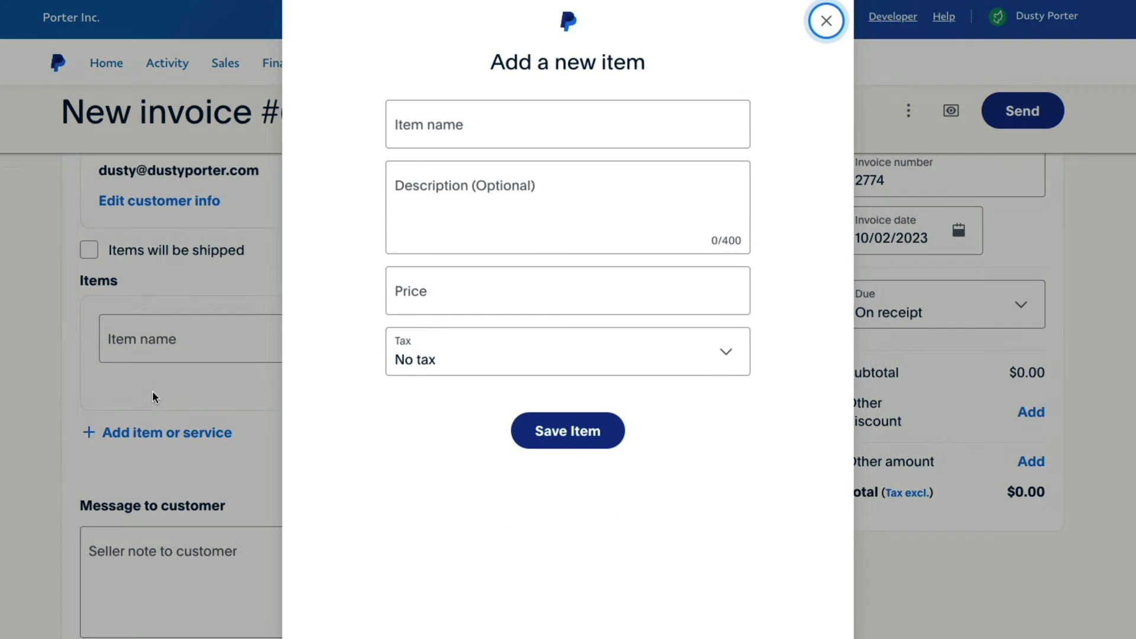
{"action": "type", "text": "Item 1"}
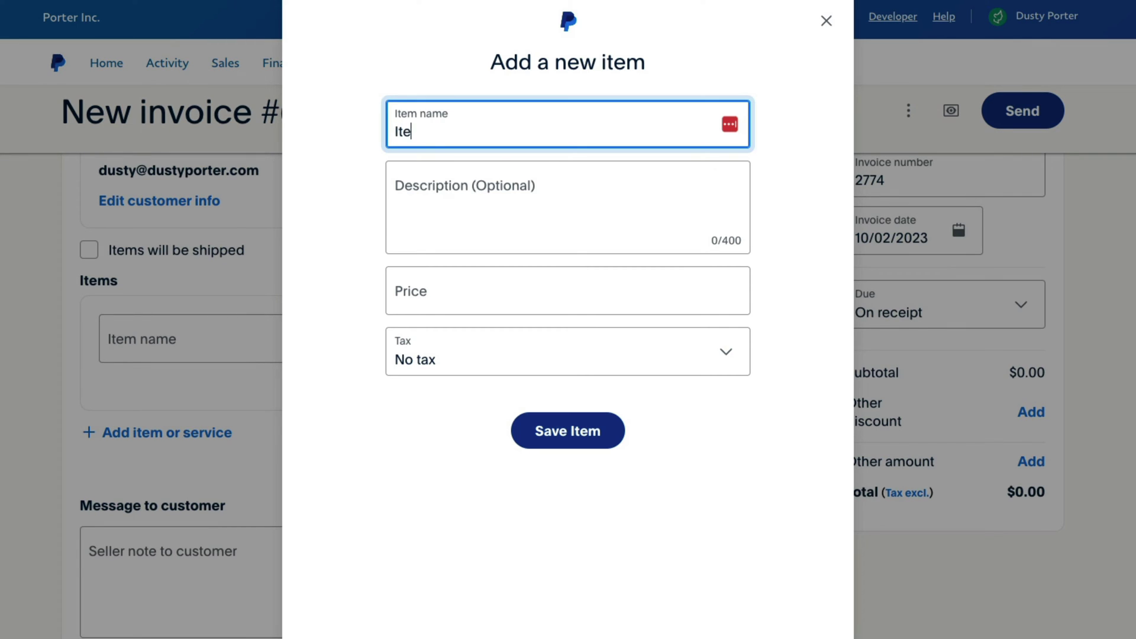
{"action": "left_click", "coordinate": [434, 215]}
{"action": "left_click", "coordinate": [457, 301]}
{"action": "type", "text": "100"}
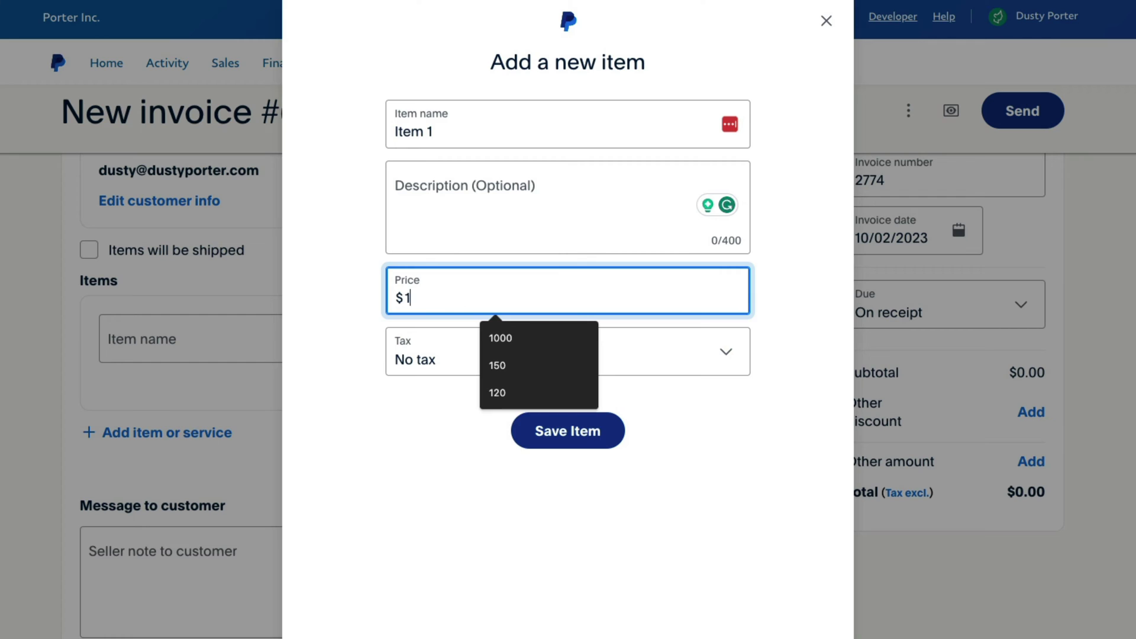
{"action": "left_click", "coordinate": [437, 421]}
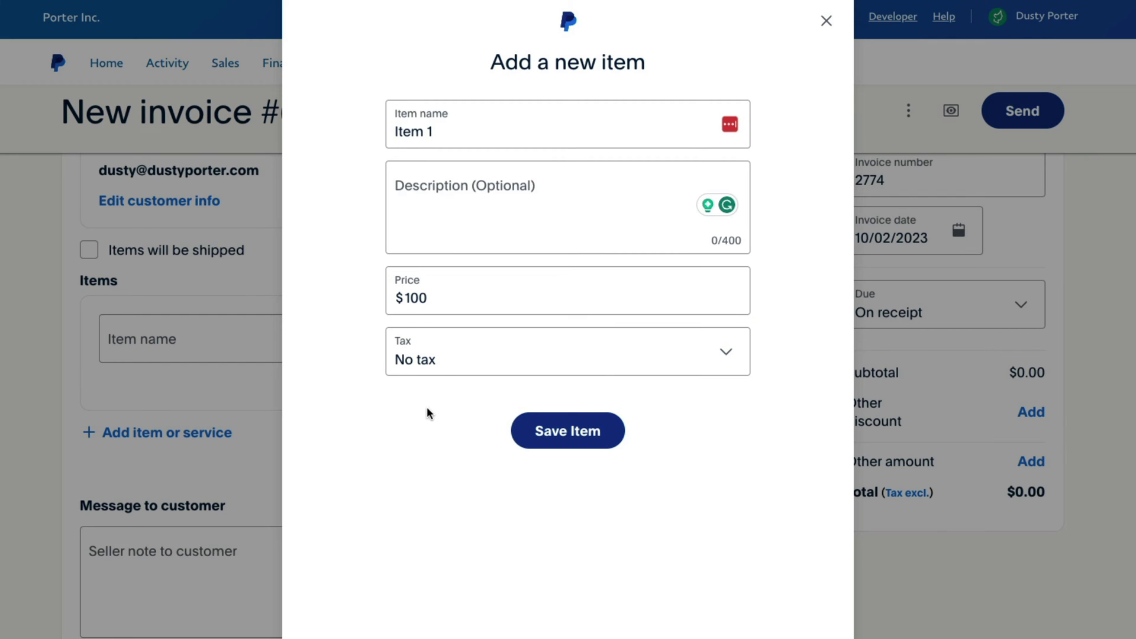
Set Item 1 back to No tax and save it
{"action": "left_click", "coordinate": [441, 371]}
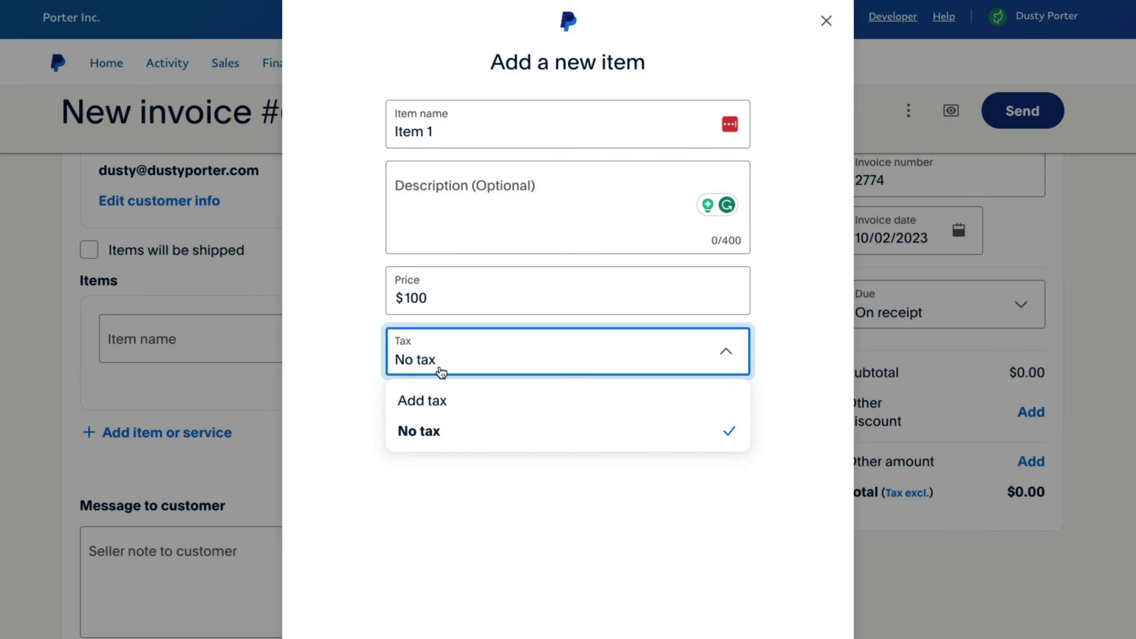
{"action": "left_click", "coordinate": [438, 398]}
{"action": "left_click", "coordinate": [465, 439]}
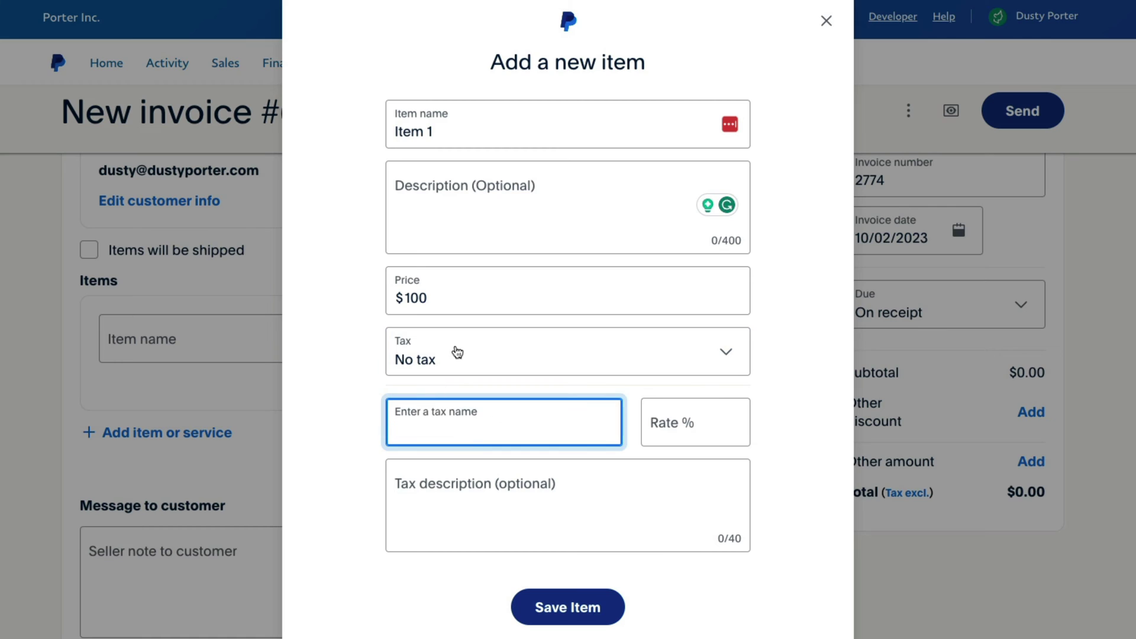
{"action": "left_click", "coordinate": [458, 374]}
{"action": "left_click", "coordinate": [436, 400]}
{"action": "left_click", "coordinate": [438, 371]}
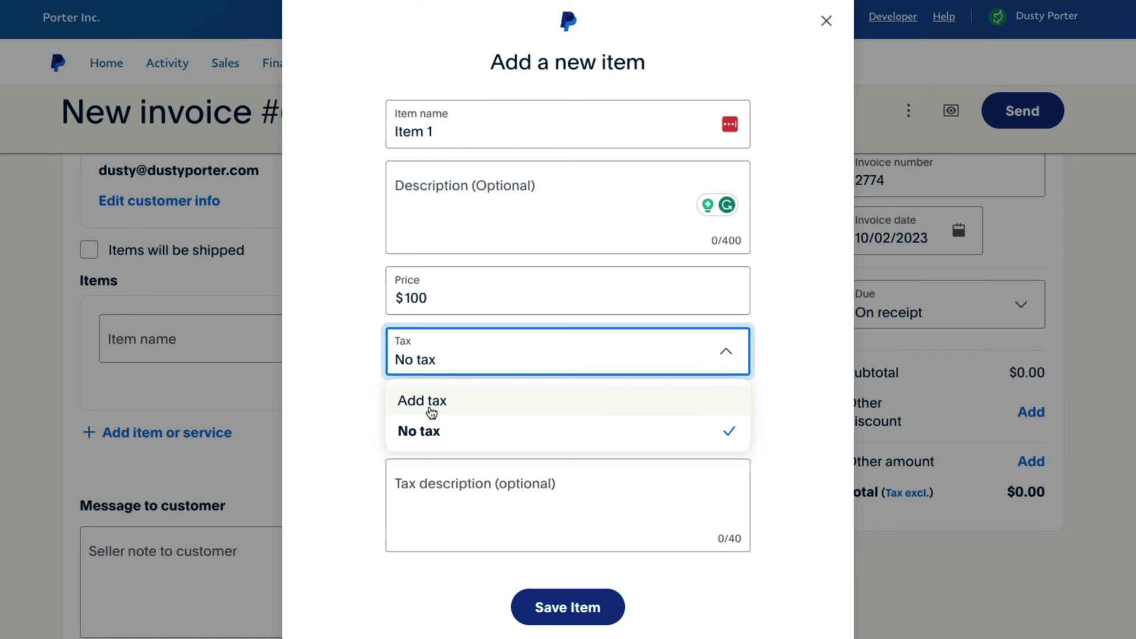
{"action": "left_click", "coordinate": [431, 431]}
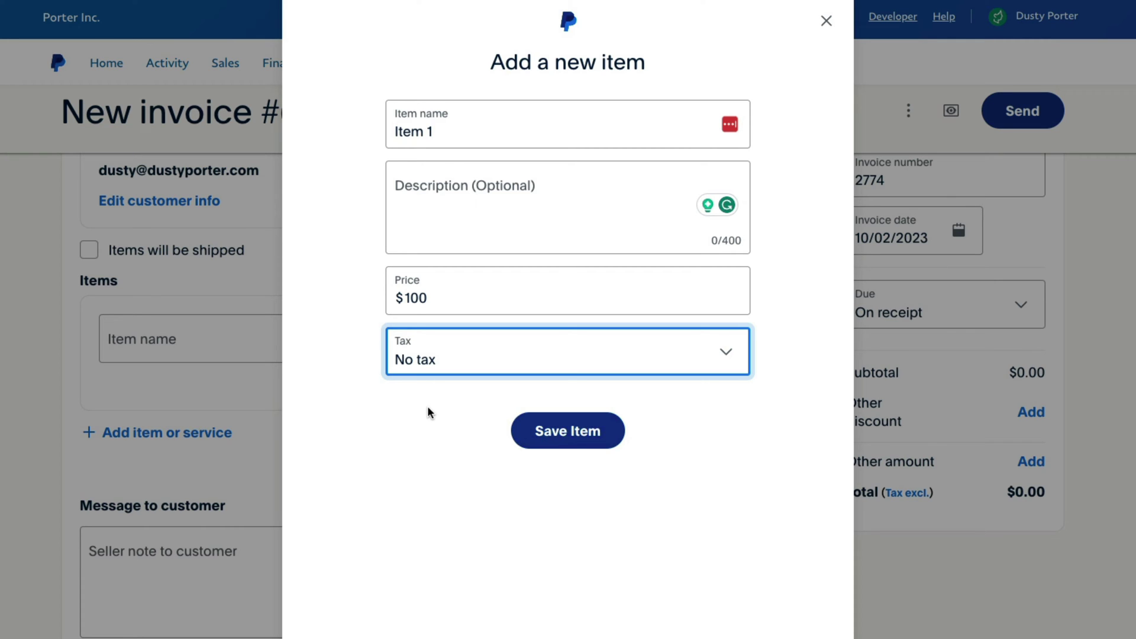
{"action": "left_click", "coordinate": [577, 441]}
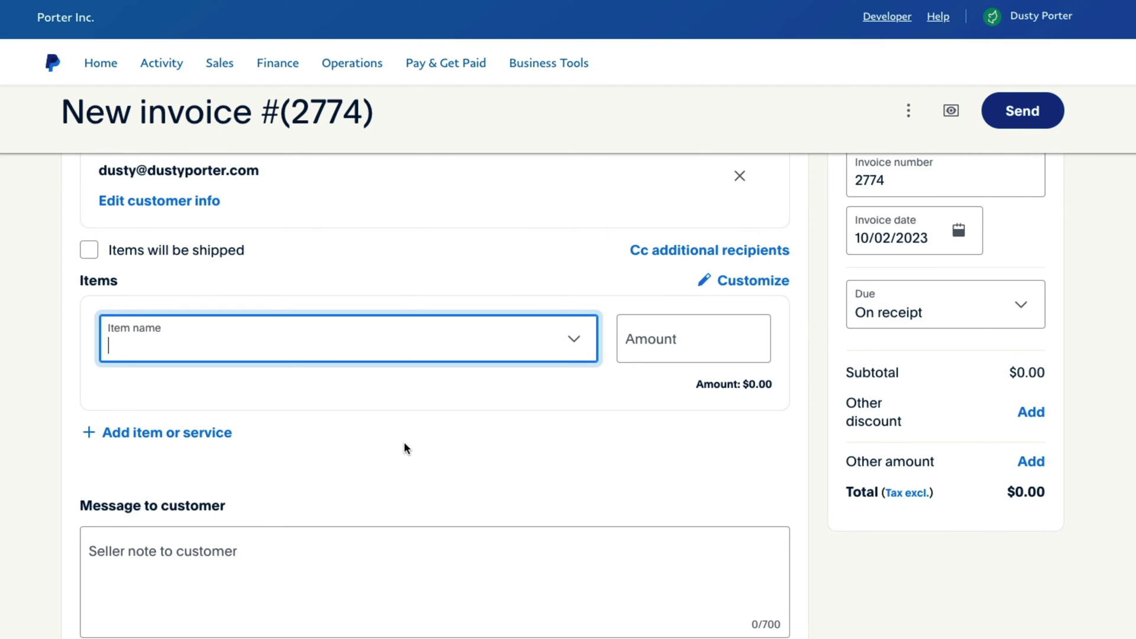
{"action": "left_click", "coordinate": [277, 352]}
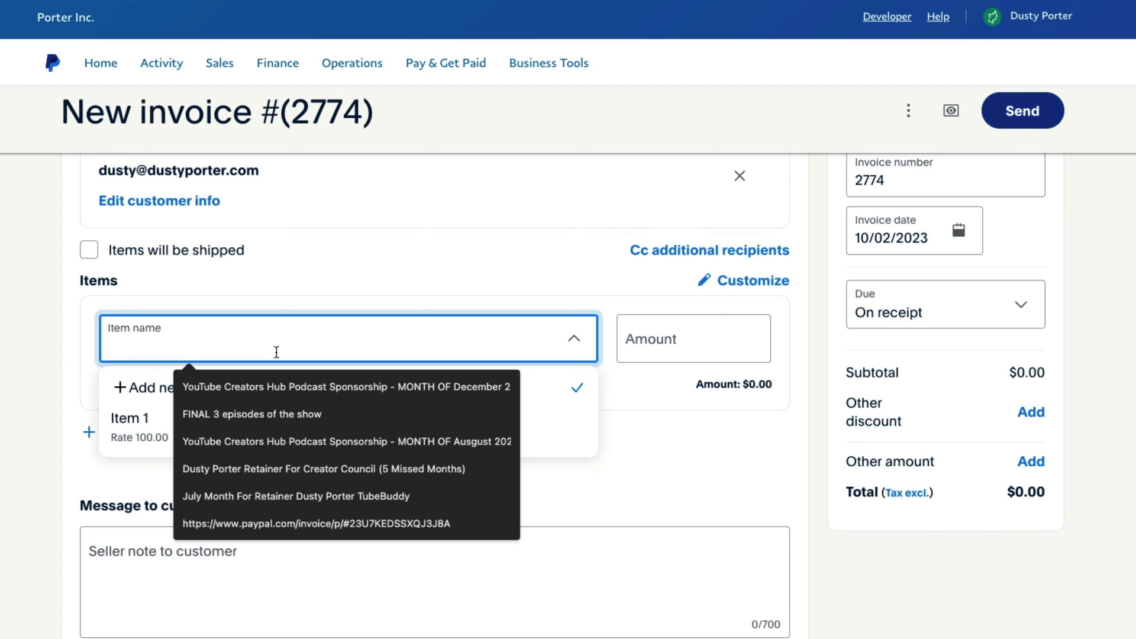
Put Item 1 on the first and second invoice rows
{"action": "left_click", "coordinate": [138, 424]}
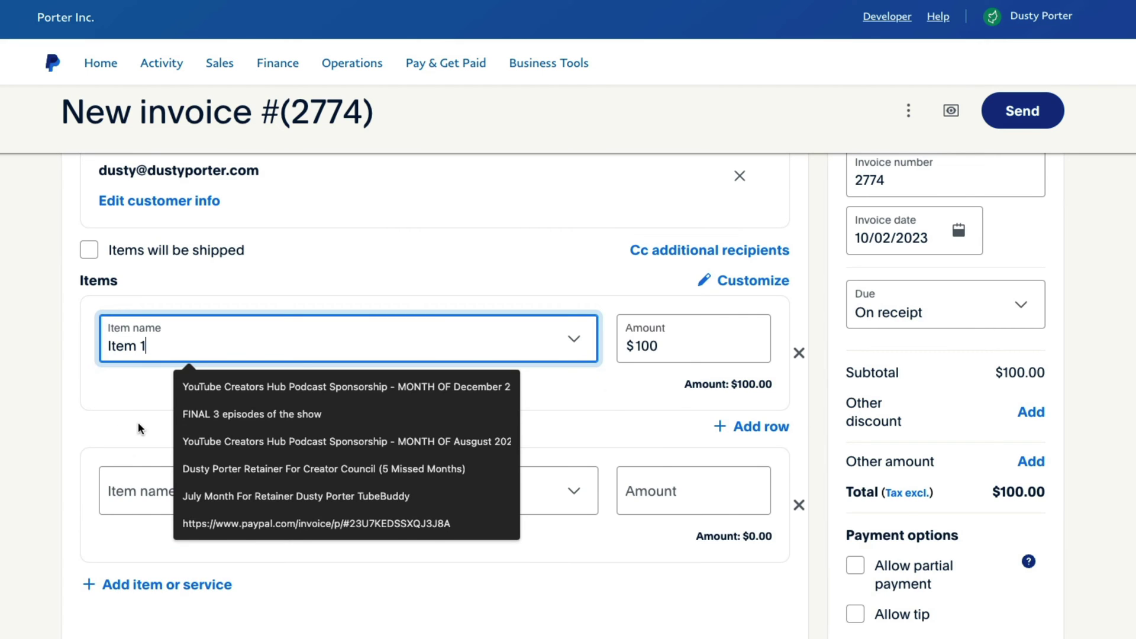
{"action": "left_click", "coordinate": [137, 422]}
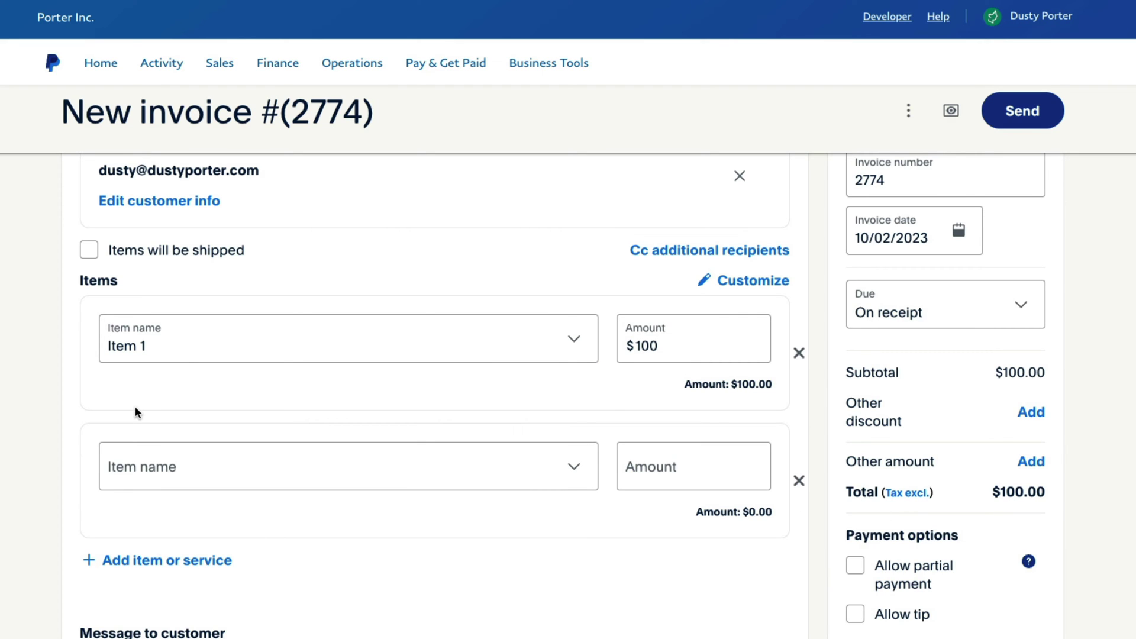
{"action": "left_click", "coordinate": [151, 468]}
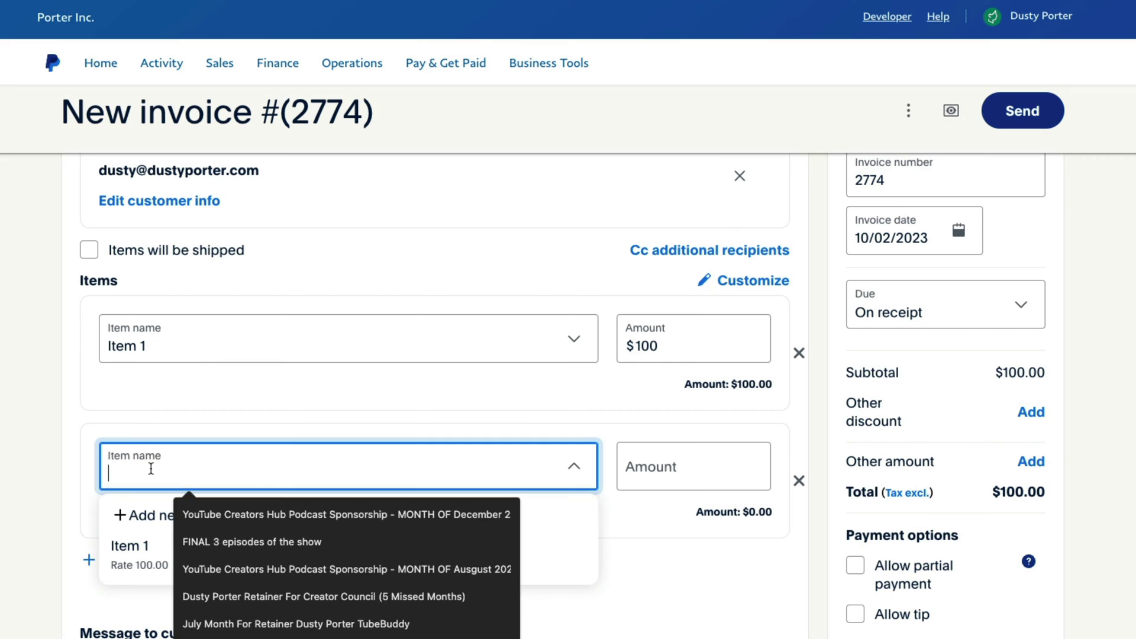
{"action": "left_click", "coordinate": [130, 547]}
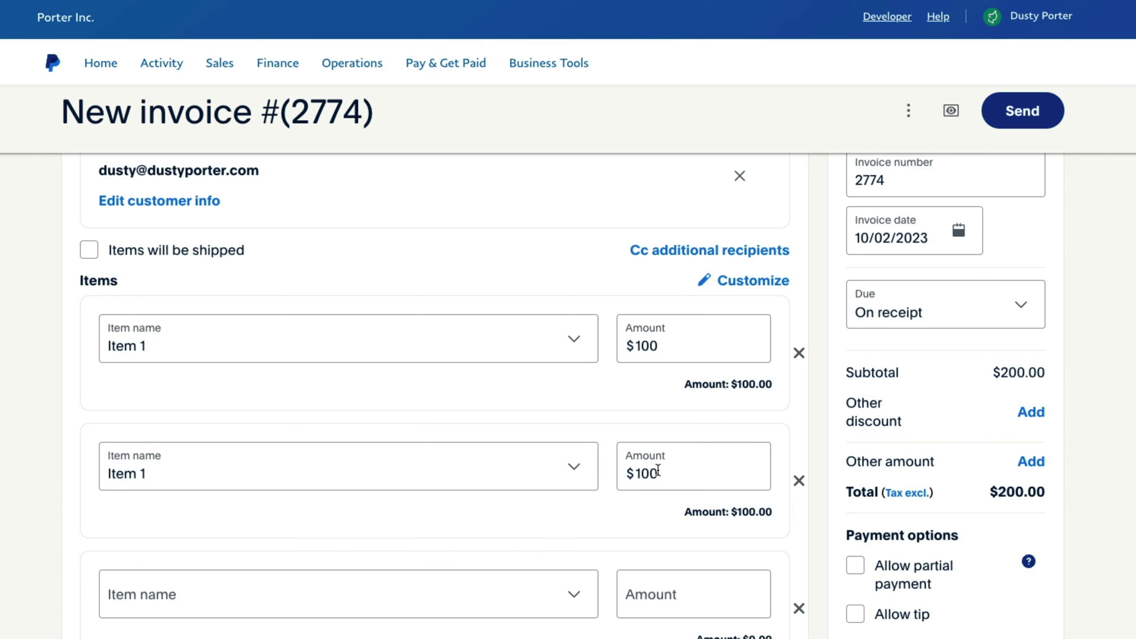
Create a new saved item named Item 2 priced at $250
{"action": "left_click", "coordinate": [170, 337]}
{"action": "left_click", "coordinate": [157, 390]}
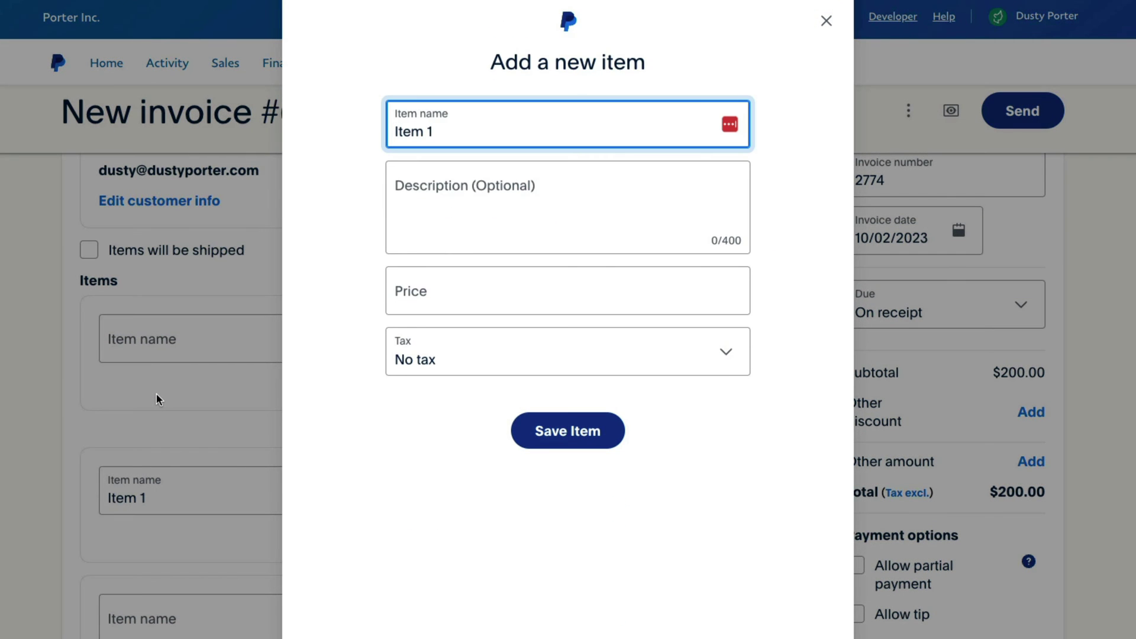
{"action": "key", "text": "BackSpace"}
{"action": "type", "text": "2"}
{"action": "left_click", "coordinate": [440, 295]}
{"action": "type", "text": "250"}
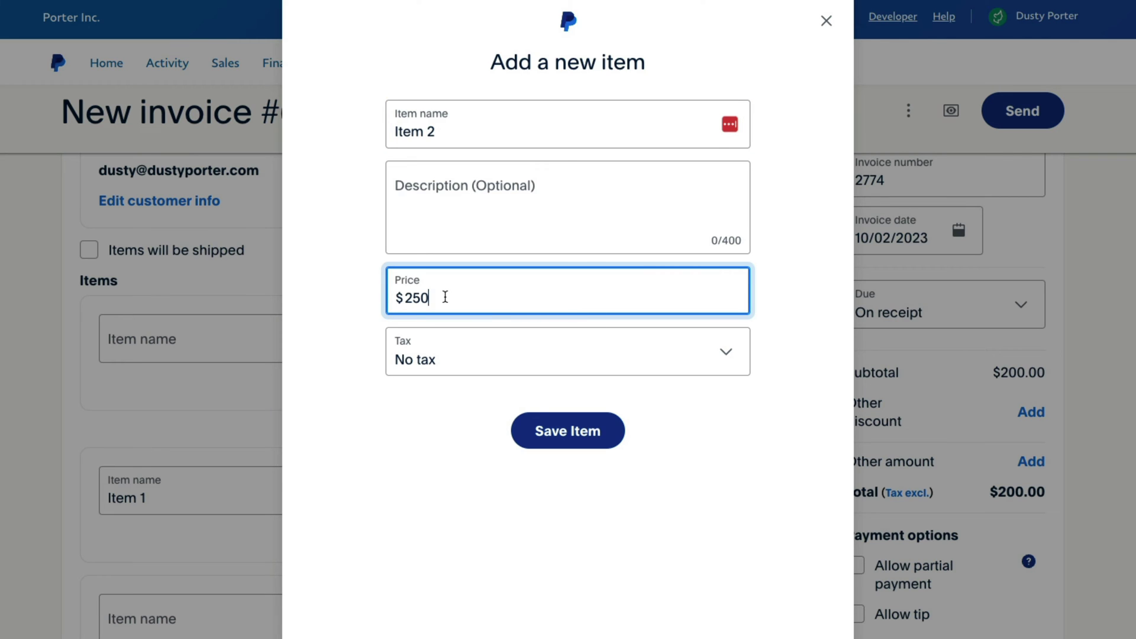
{"action": "left_click", "coordinate": [571, 435]}
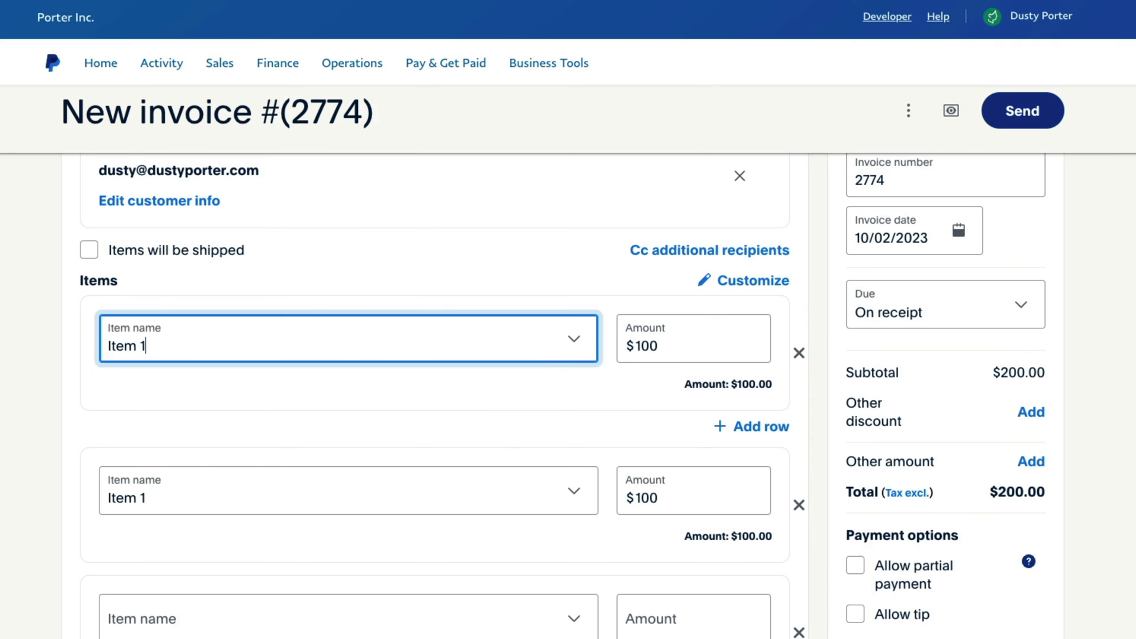
Choose Item 2 for the second row and remove the empty third row
{"action": "left_click", "coordinate": [110, 500]}
{"action": "left_click", "coordinate": [143, 477]}
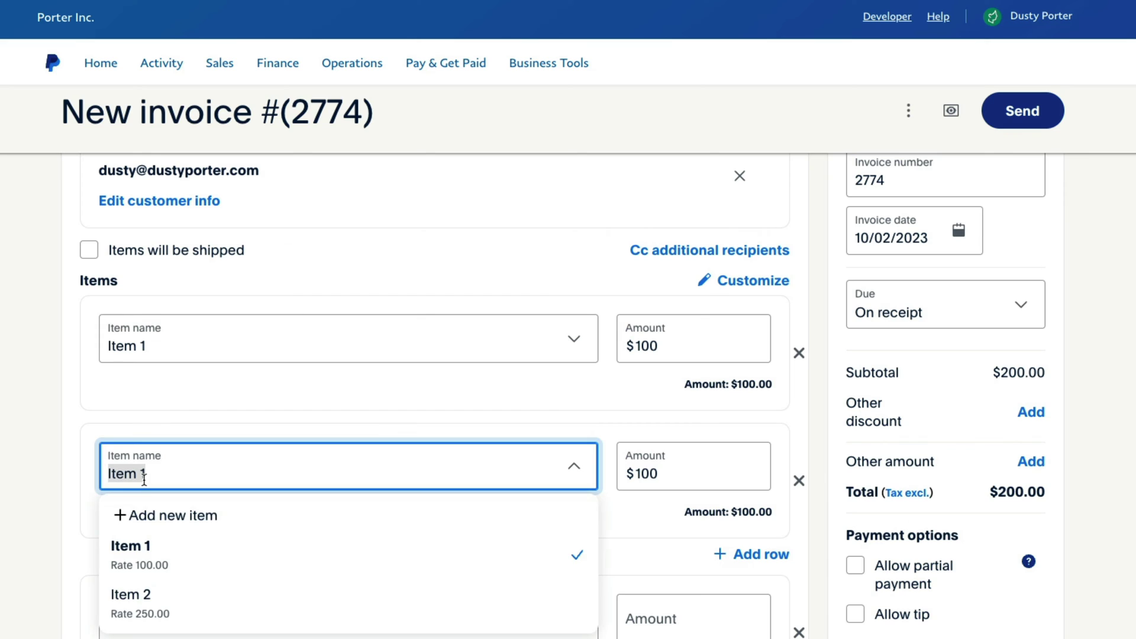
{"action": "left_click", "coordinate": [157, 610]}
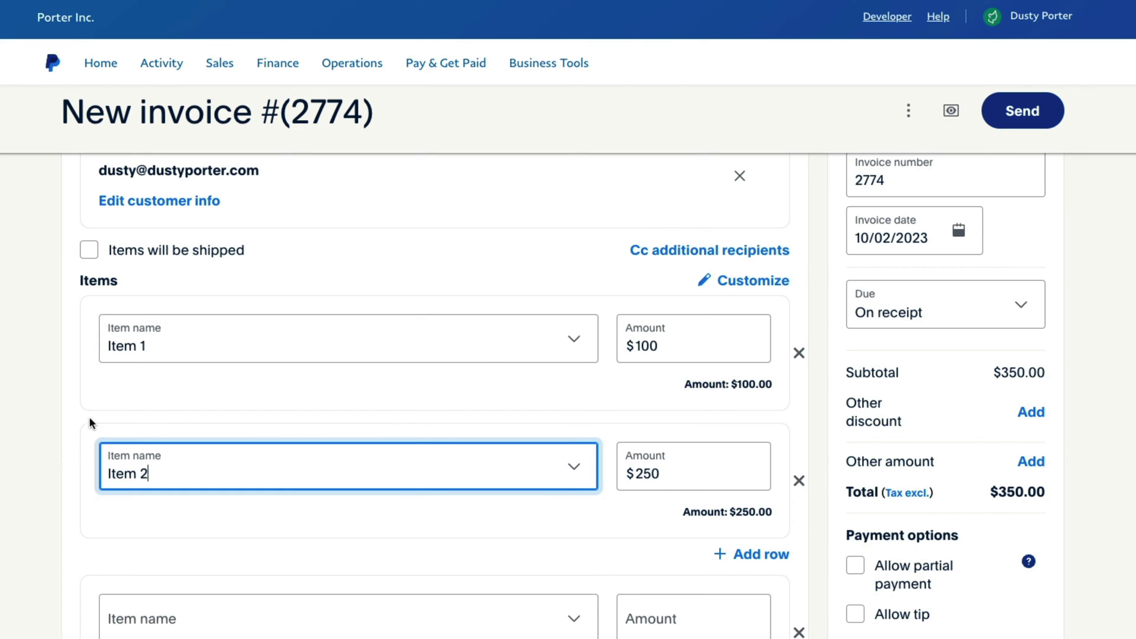
{"action": "left_click", "coordinate": [22, 445]}
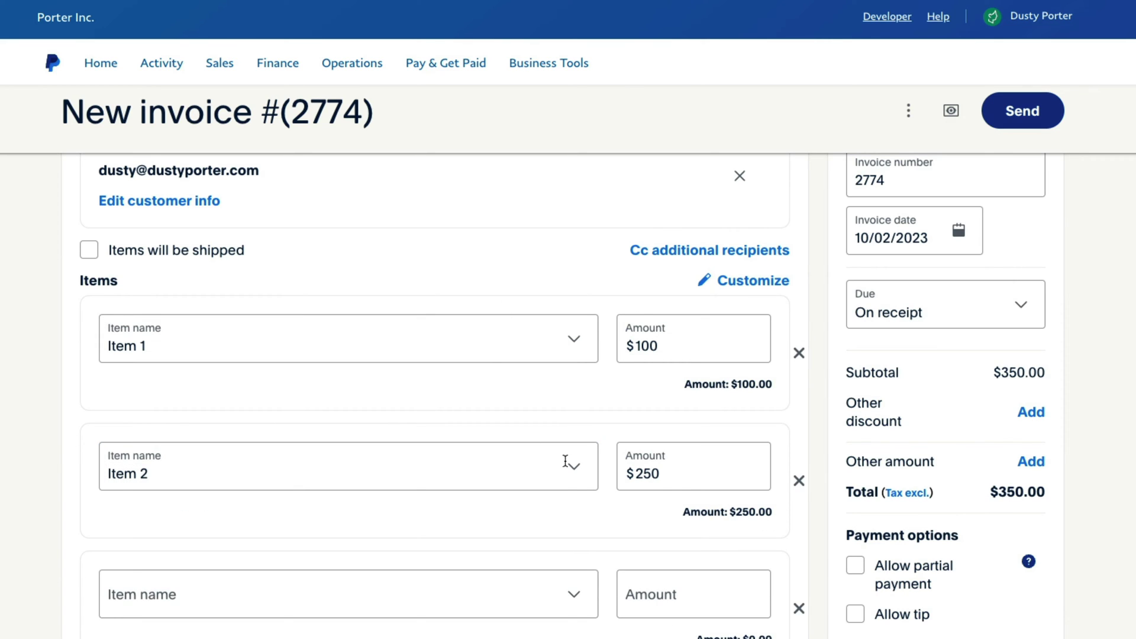
{"action": "scroll", "coordinate": [547, 451], "scroll_direction": "down", "scroll_amount": 3}
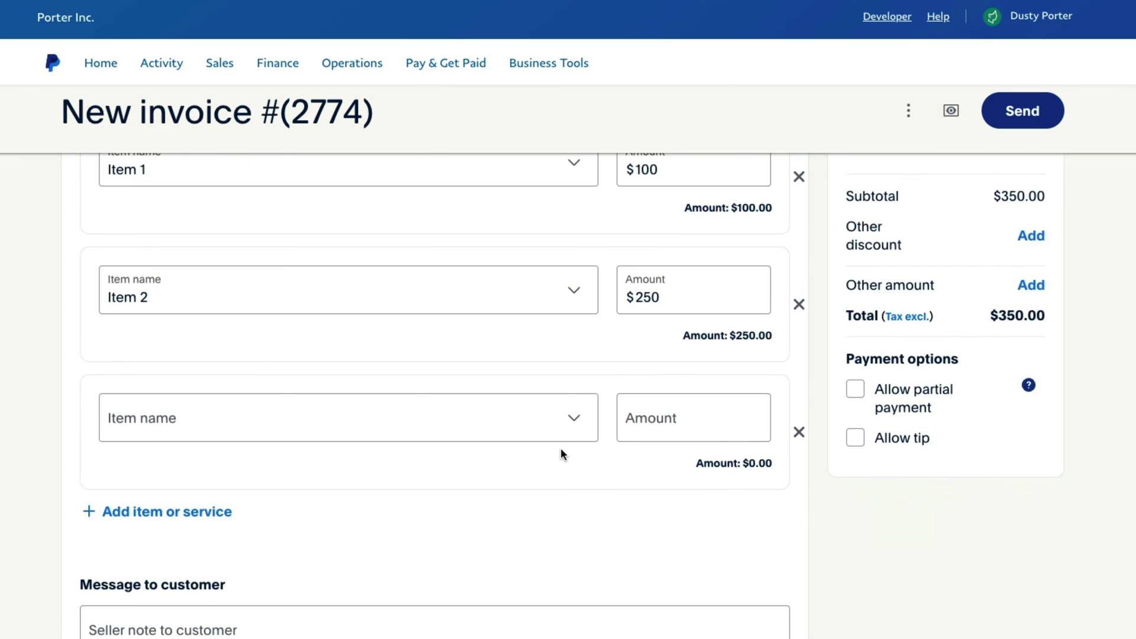
{"action": "scroll", "coordinate": [561, 449], "scroll_direction": "up", "scroll_amount": 4}
{"action": "scroll", "coordinate": [548, 449], "scroll_direction": "down", "scroll_amount": 1}
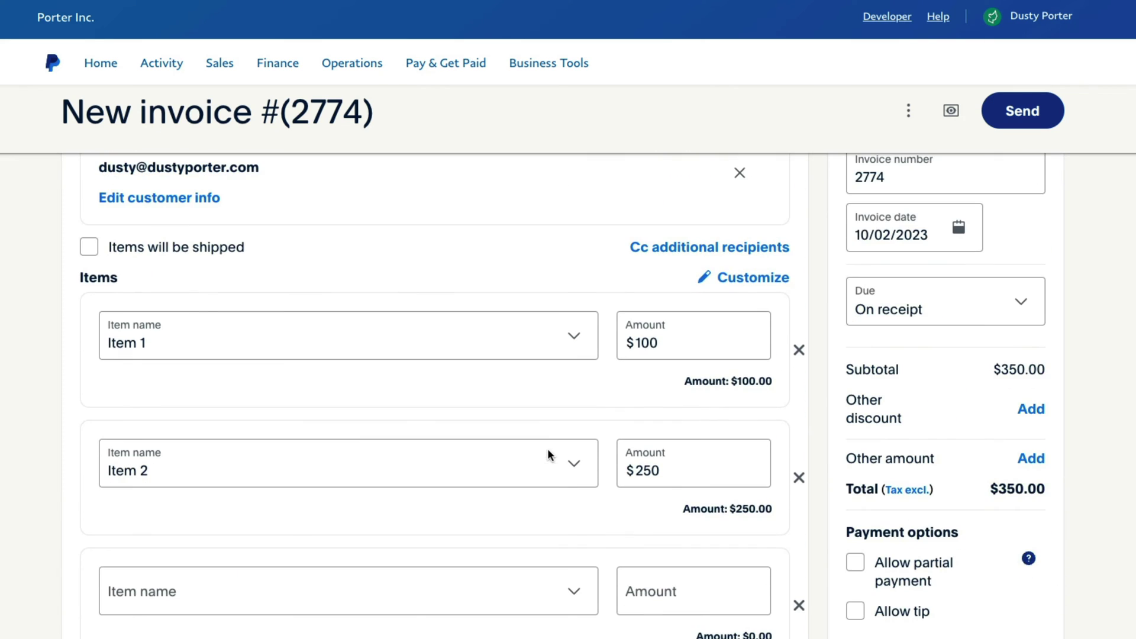
{"action": "left_click", "coordinate": [799, 605]}
{"action": "scroll", "coordinate": [442, 563], "scroll_direction": "down", "scroll_amount": 1}
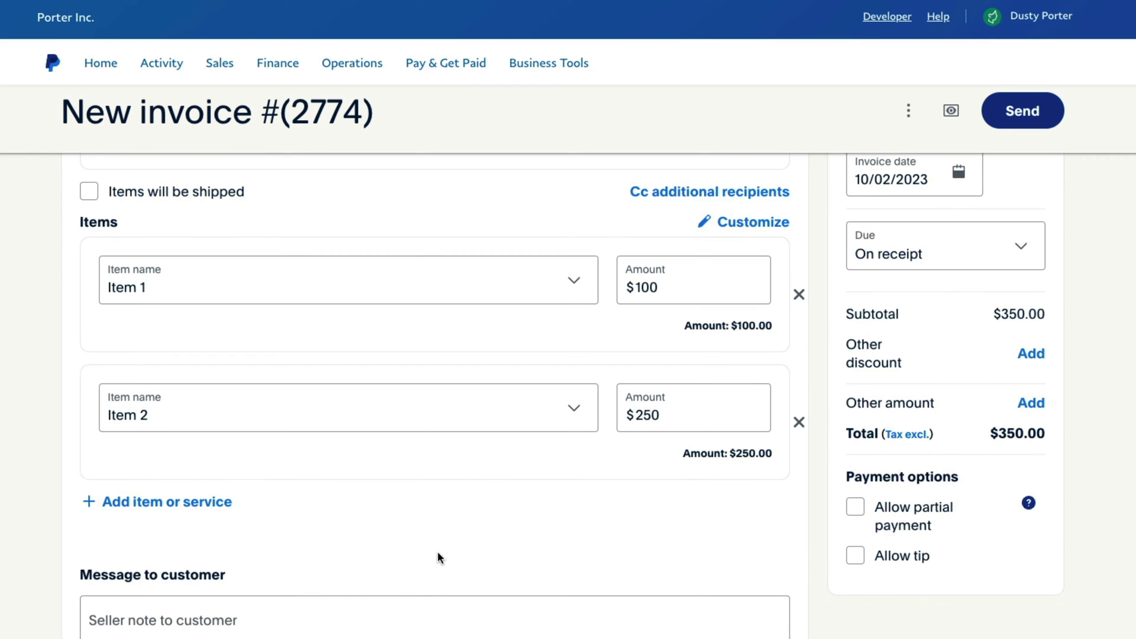
{"action": "scroll", "coordinate": [436, 540], "scroll_direction": "down", "scroll_amount": 2}
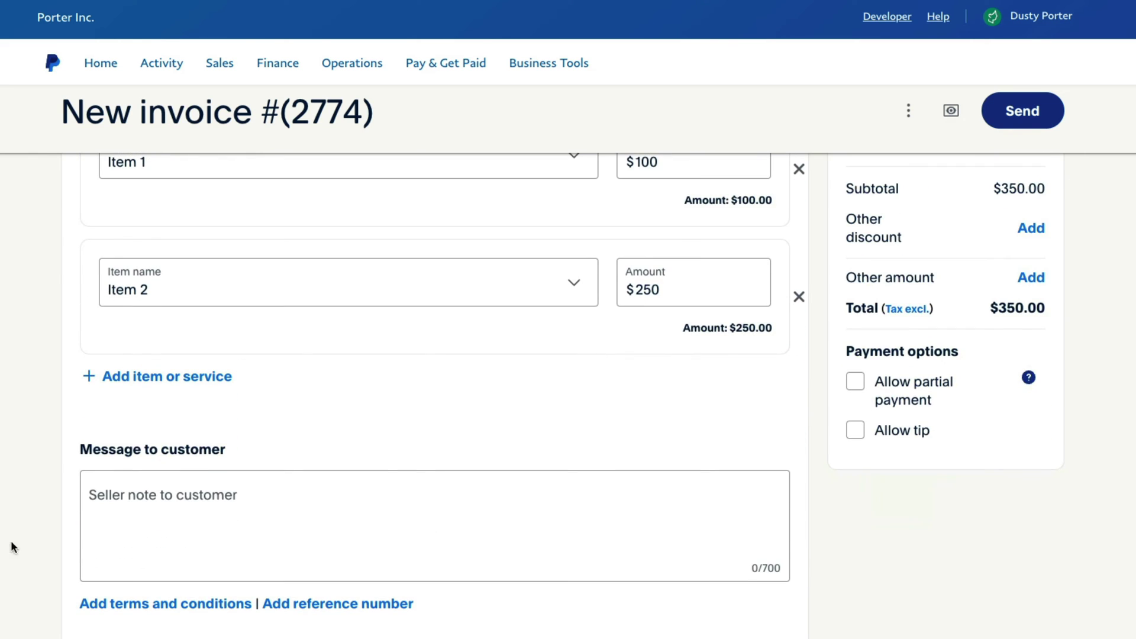
Write the seller note 'Message' and add an empty terms and conditions section
{"action": "left_click", "coordinate": [177, 502]}
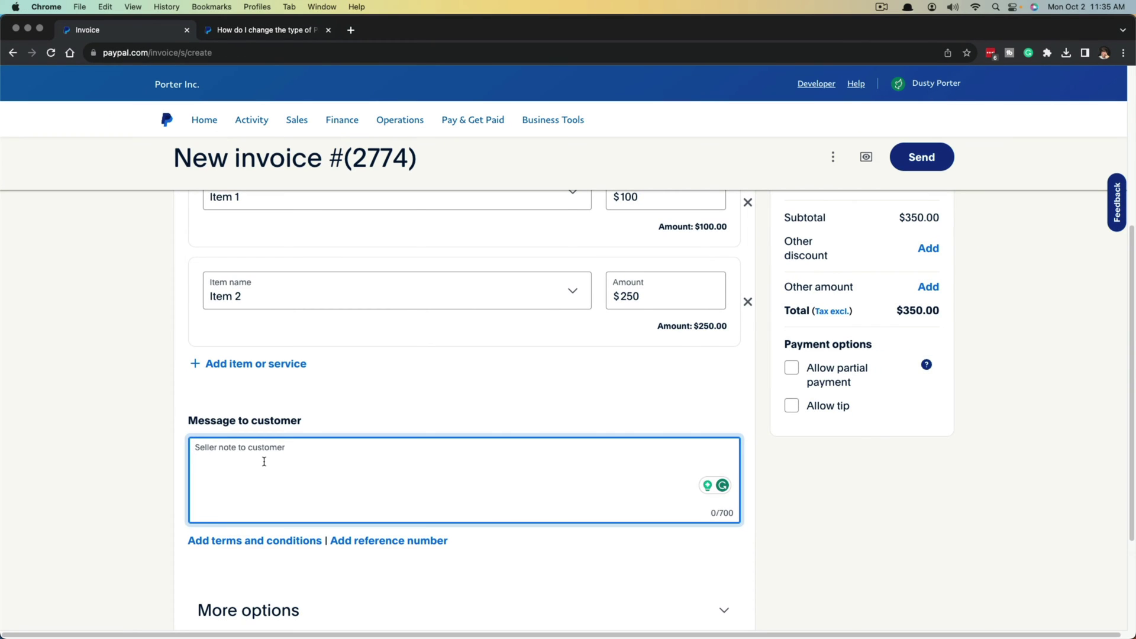
{"action": "type", "text": "Message"}
{"action": "scroll", "coordinate": [269, 463], "scroll_direction": "down", "scroll_amount": 2}
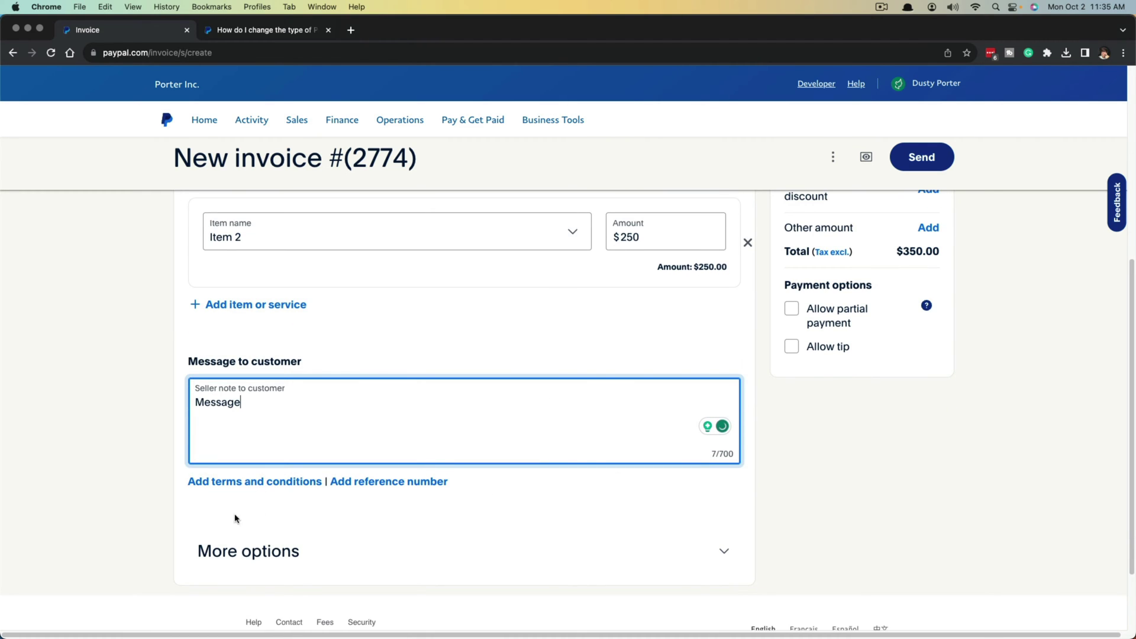
{"action": "left_click", "coordinate": [241, 486]}
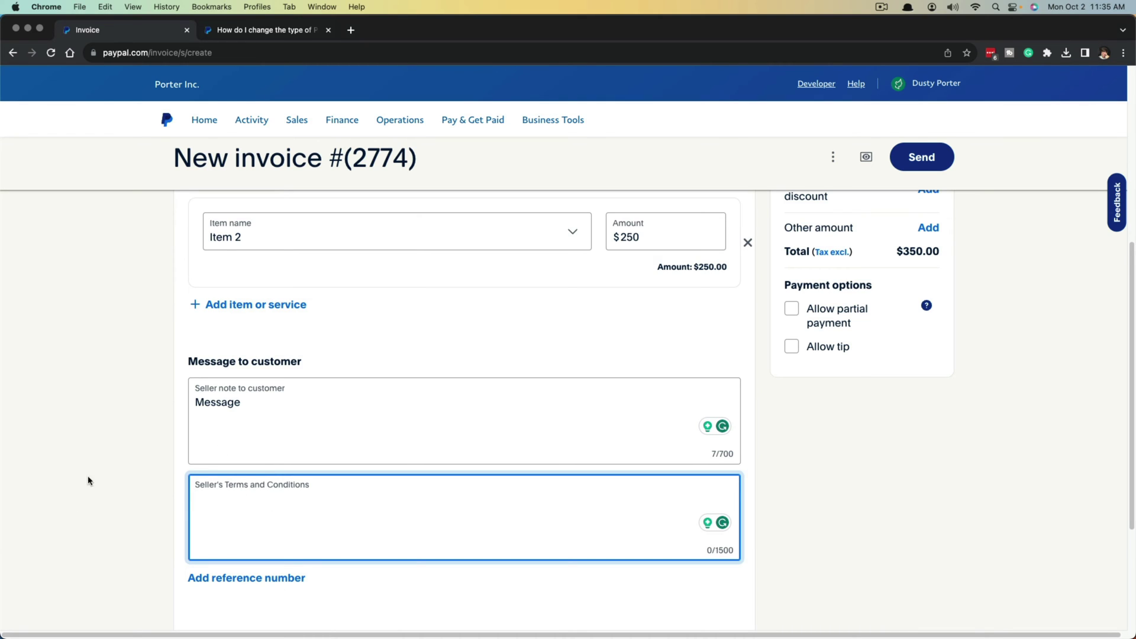
Add reference number 11001P and select the invoice number 2774
{"action": "left_click", "coordinate": [247, 576]}
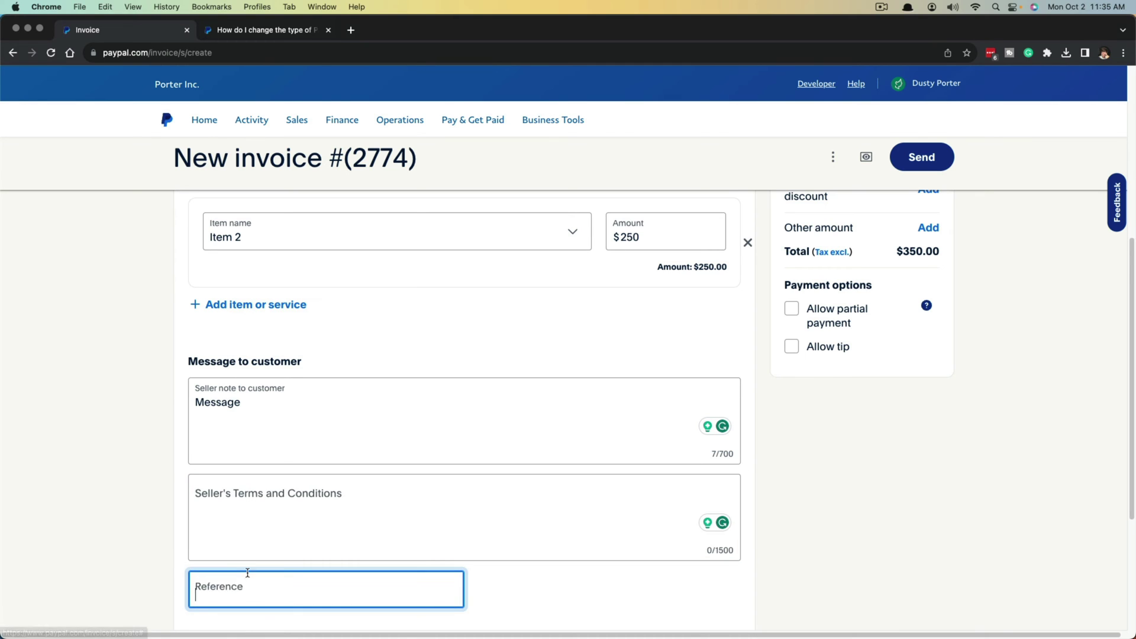
{"action": "scroll", "coordinate": [257, 520], "scroll_direction": "down", "scroll_amount": 2}
{"action": "type", "text": "11001"}
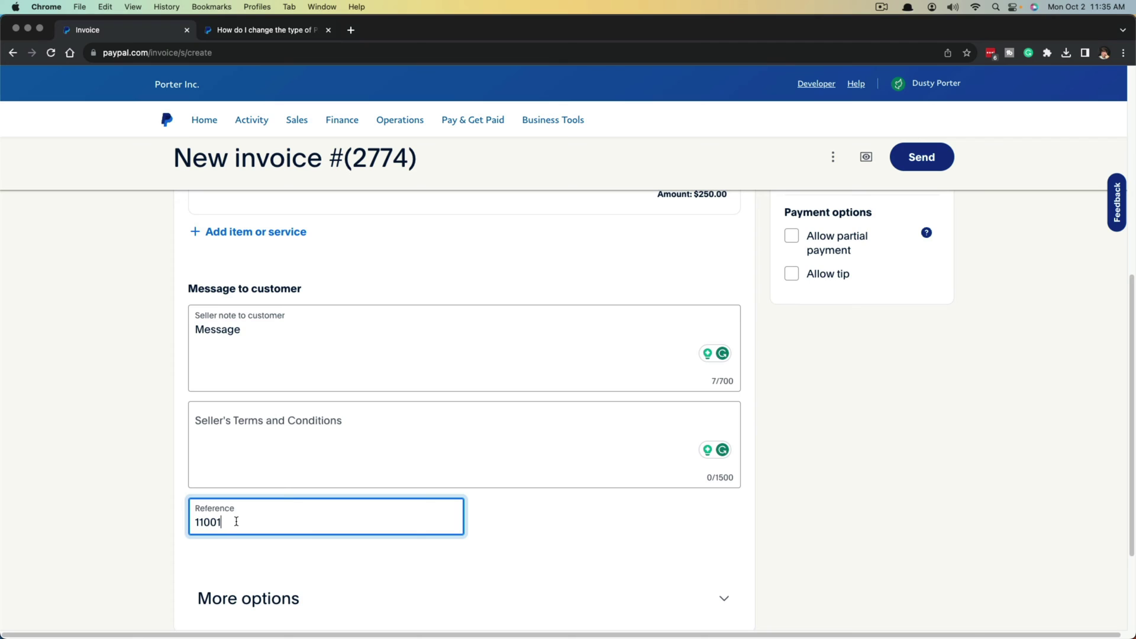
{"action": "type", "text": "P"}
{"action": "scroll", "coordinate": [612, 355], "scroll_direction": "up", "scroll_amount": 10}
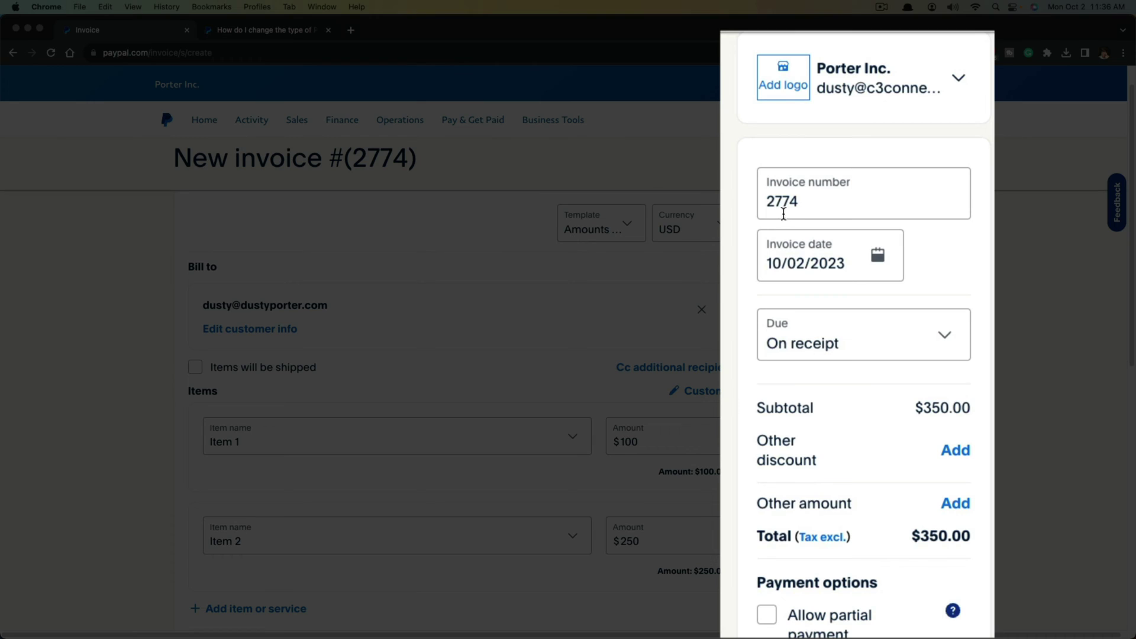
{"action": "double_click", "coordinate": [802, 331]}
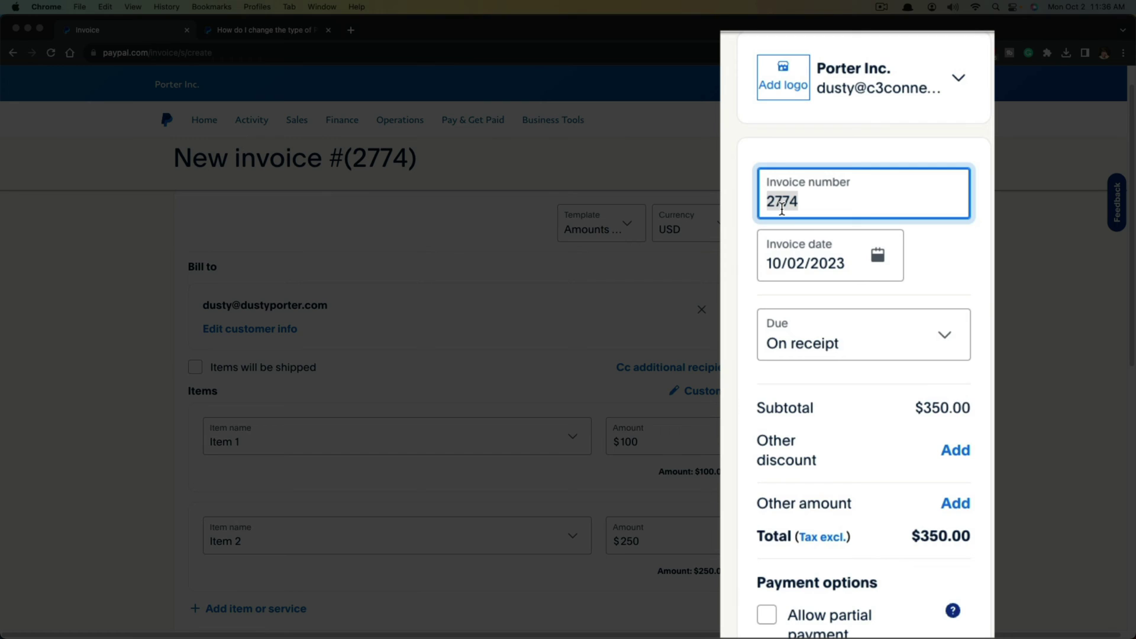
{"action": "scroll", "coordinate": [850, 120], "scroll_direction": "down", "scroll_amount": 3}
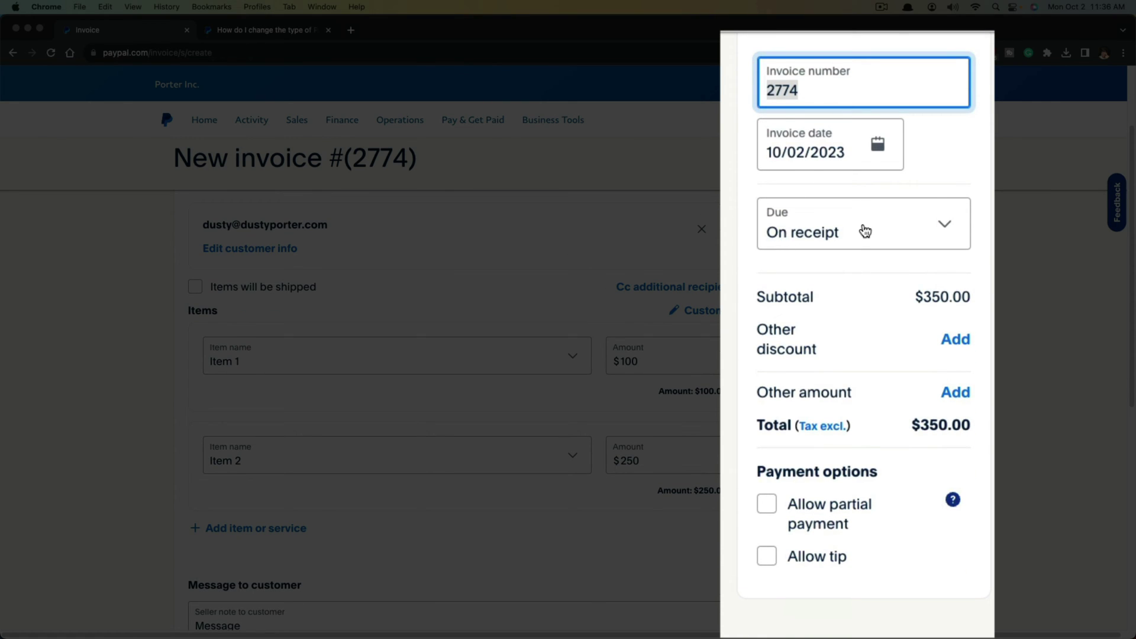
Keep the invoice date 10/02/2023 and set the due date to In 30 days
{"action": "scroll", "coordinate": [862, 228], "scroll_direction": "up", "scroll_amount": 3}
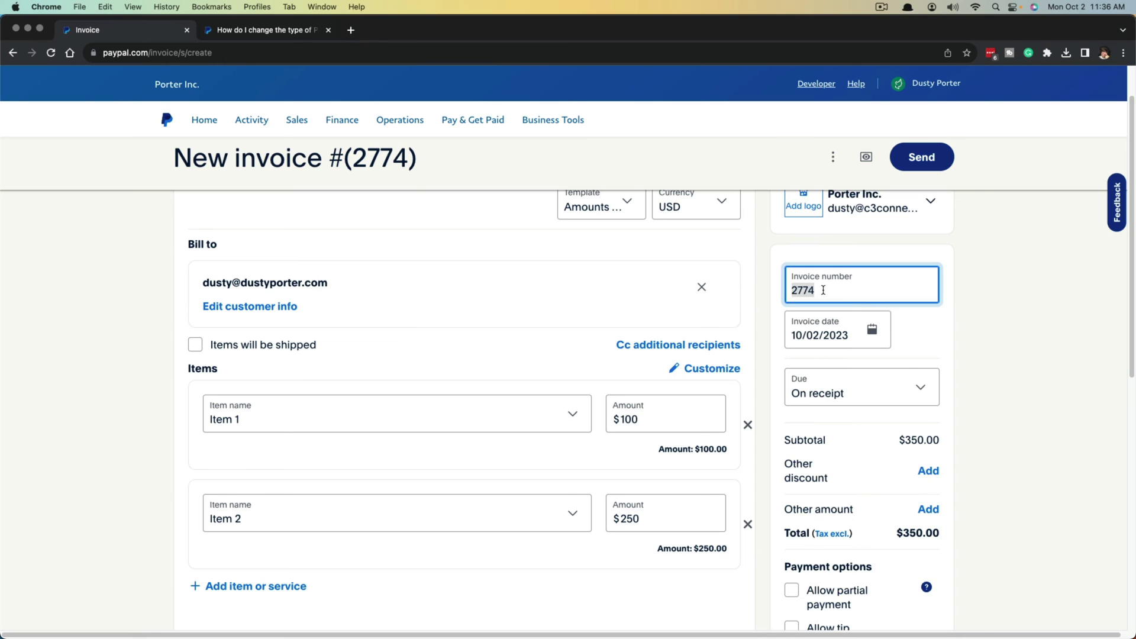
{"action": "left_click", "coordinate": [872, 331]}
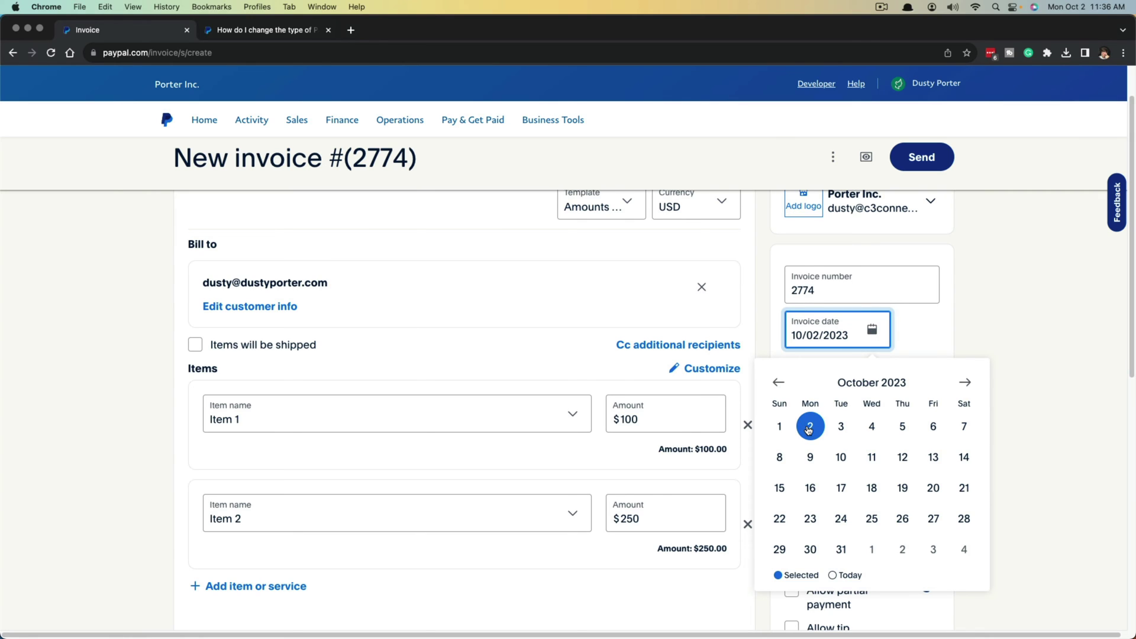
{"action": "left_click", "coordinate": [1099, 214]}
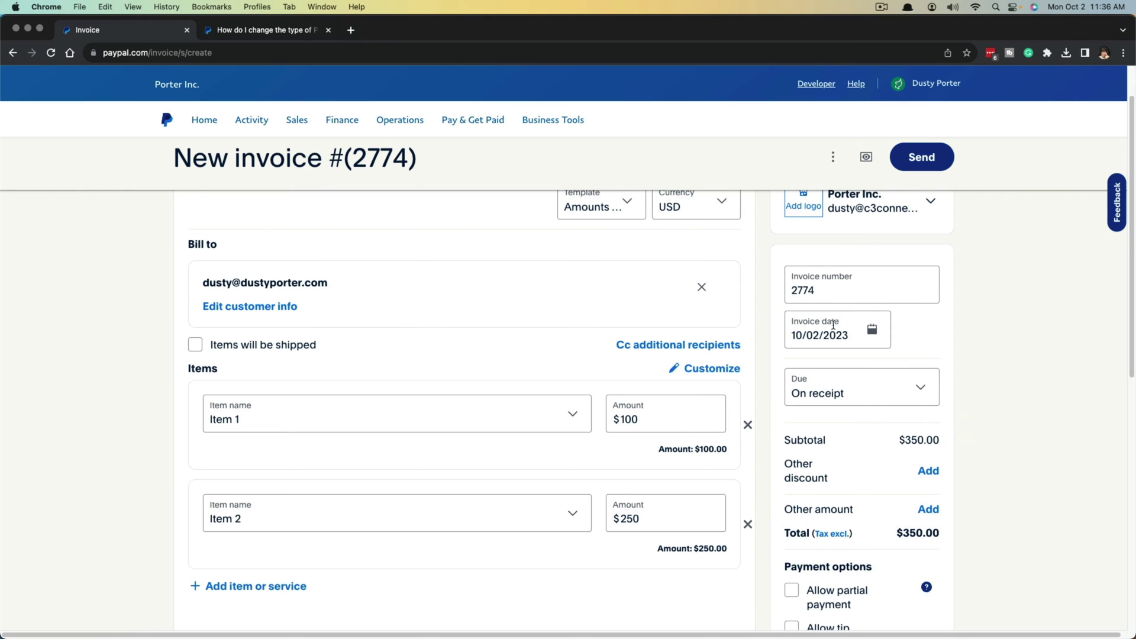
{"action": "left_click", "coordinate": [836, 391]}
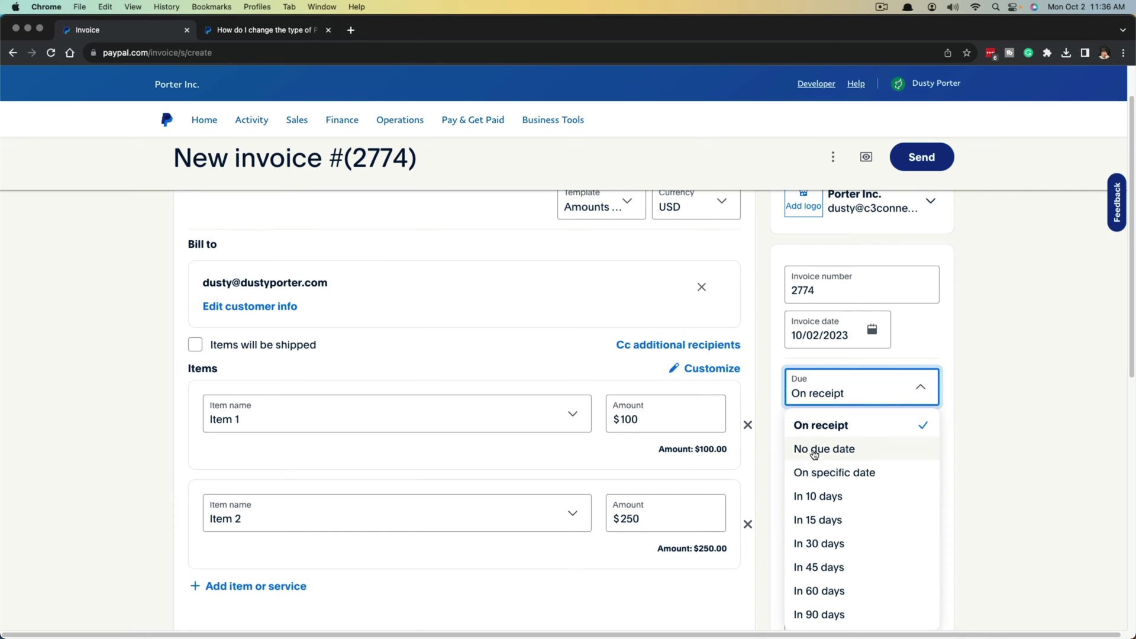
{"action": "scroll", "coordinate": [864, 507], "scroll_direction": "down", "scroll_amount": 1}
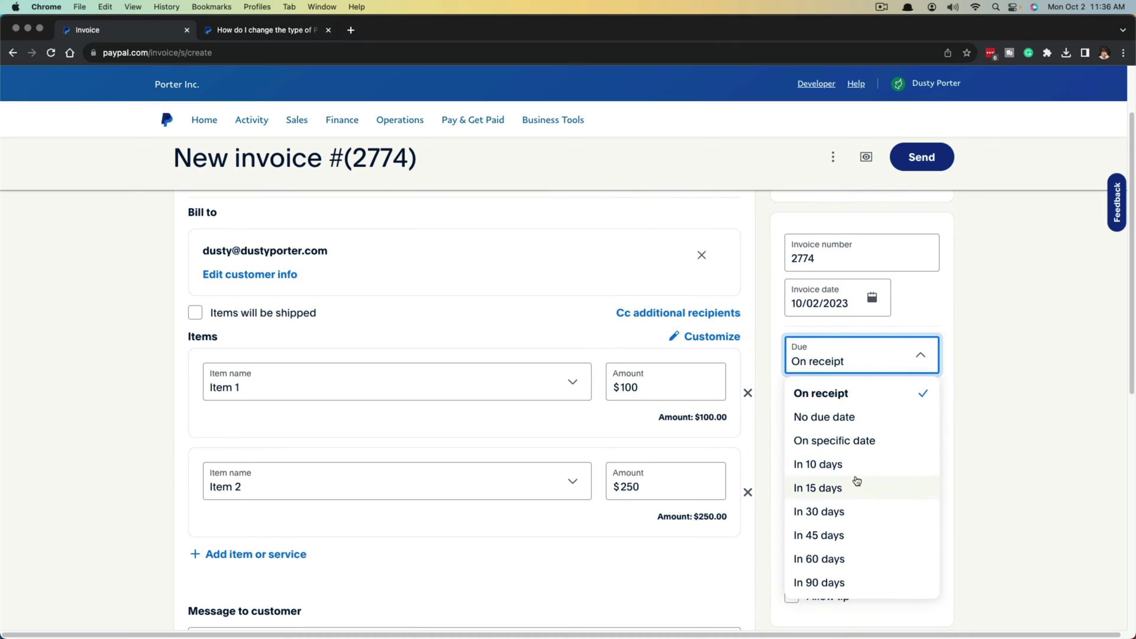
{"action": "left_click", "coordinate": [839, 512]}
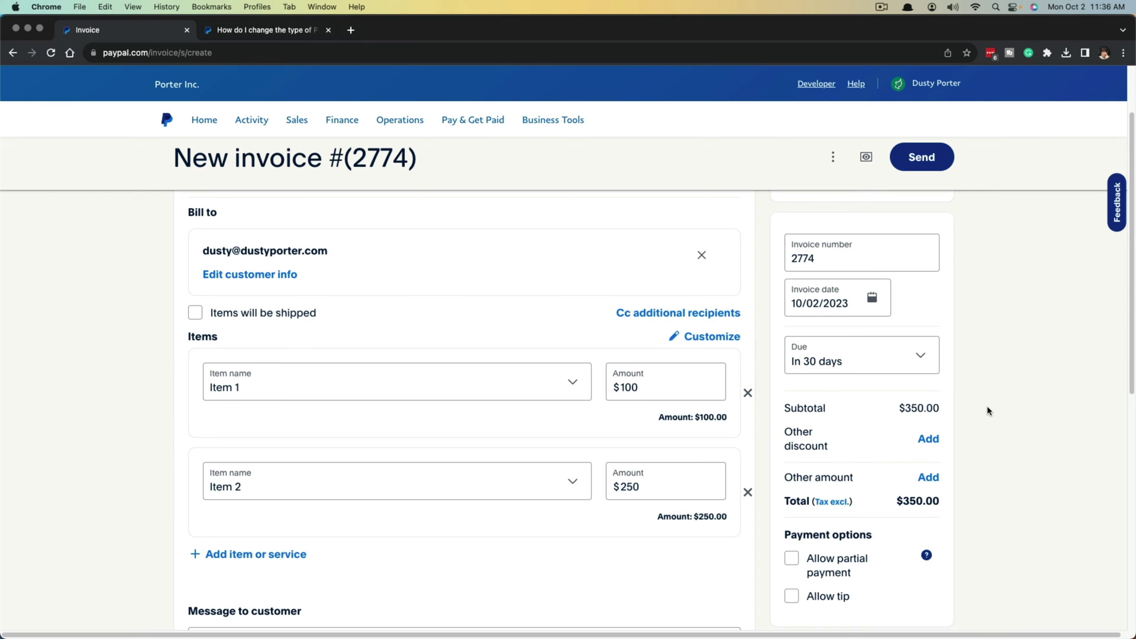
{"action": "scroll", "coordinate": [976, 409], "scroll_direction": "down", "scroll_amount": 2}
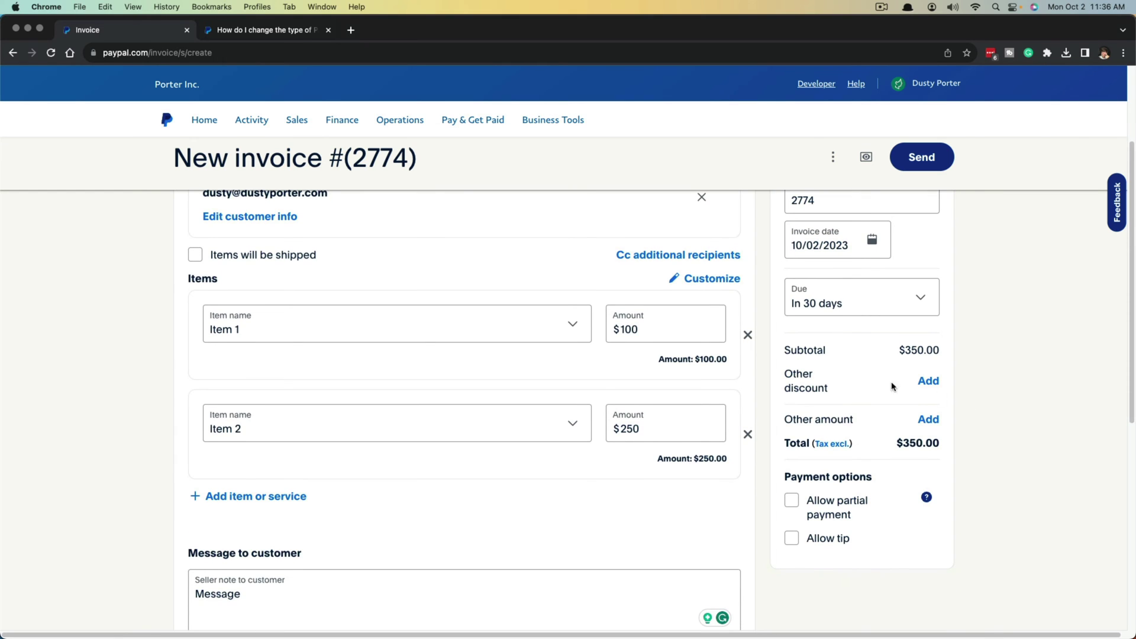
Add a third row with Item 1 at $100 and remove the empty extra row
{"action": "left_click_drag", "start_coordinate": [785, 350], "coordinate": [937, 350]}
{"action": "left_click", "coordinate": [663, 331]}
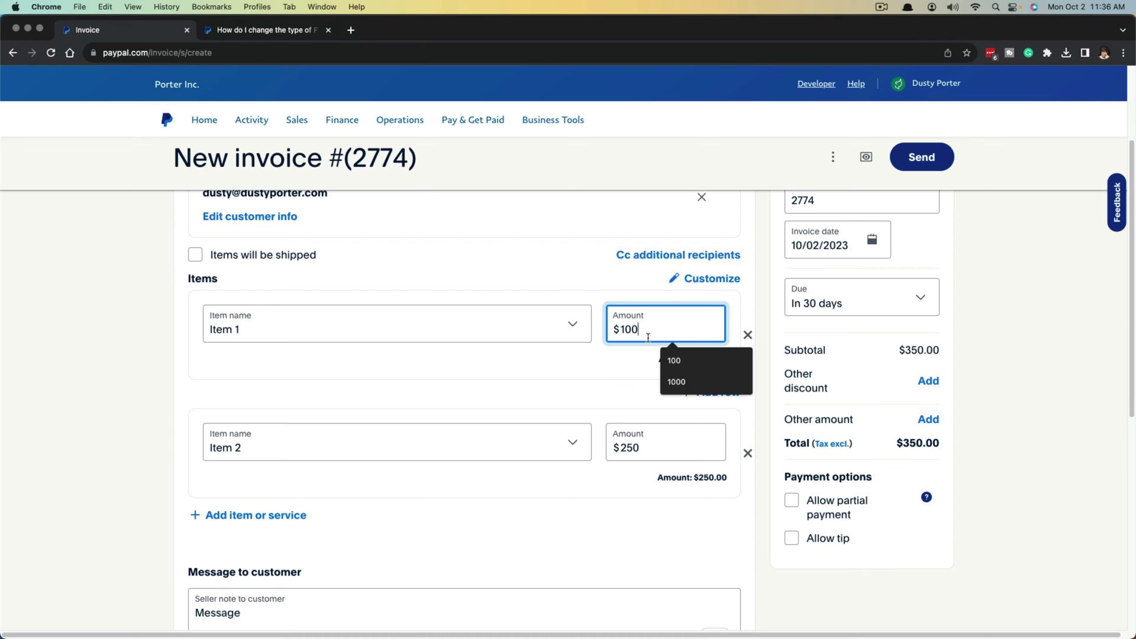
{"action": "left_click", "coordinate": [616, 544]}
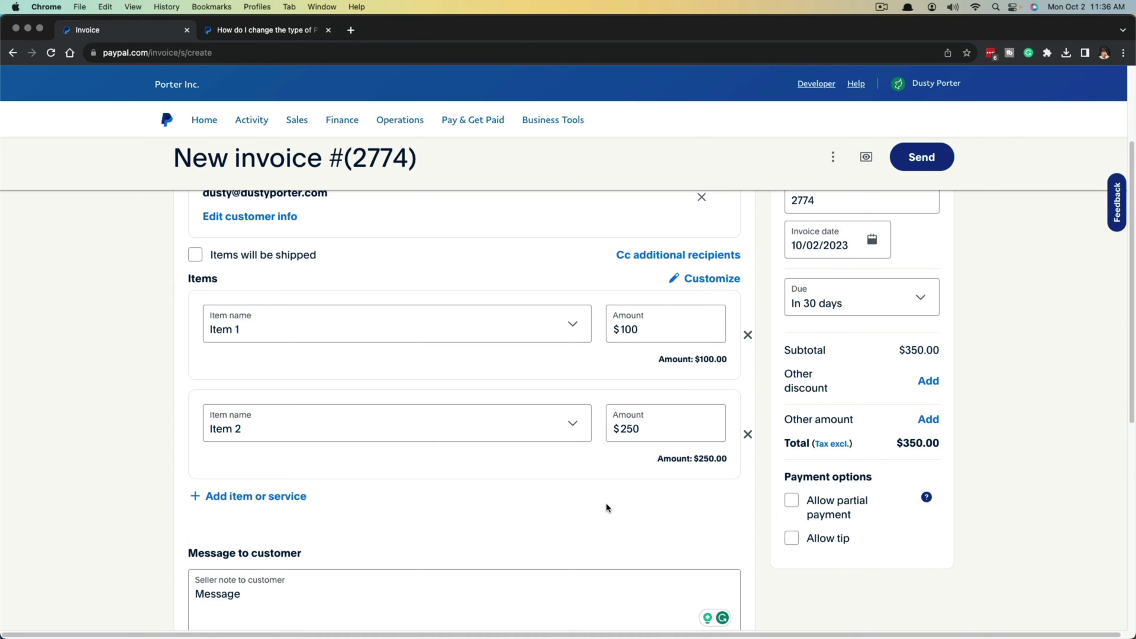
{"action": "left_click", "coordinate": [243, 498]}
{"action": "left_click", "coordinate": [262, 522]}
{"action": "left_click", "coordinate": [246, 584]}
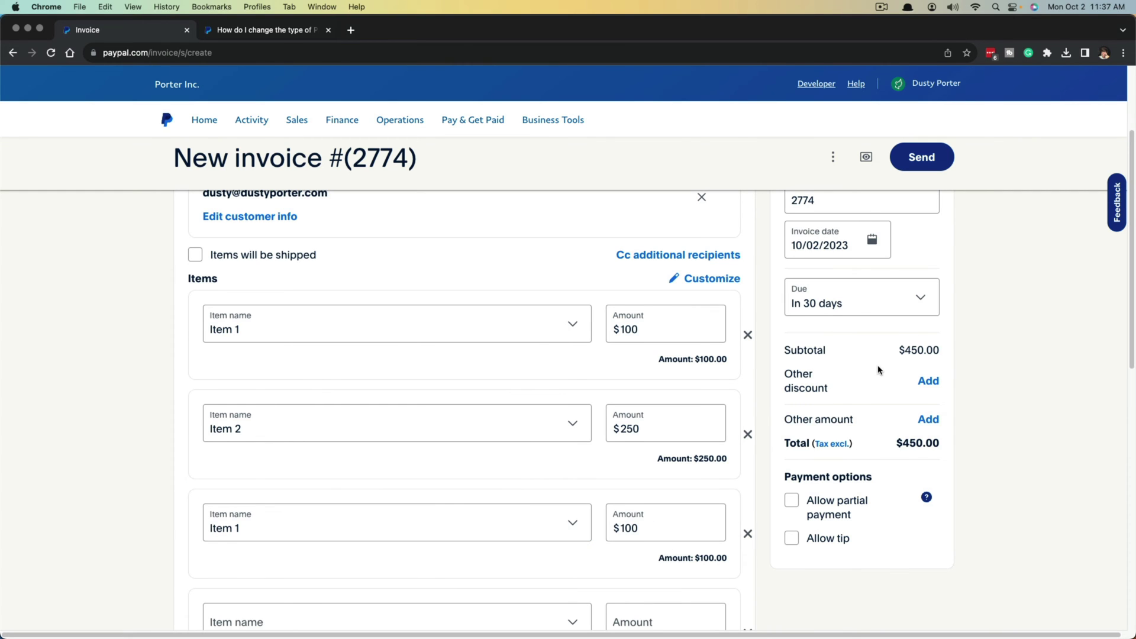
{"action": "scroll", "coordinate": [880, 367], "scroll_direction": "down", "scroll_amount": 3}
{"action": "left_click", "coordinate": [748, 530]}
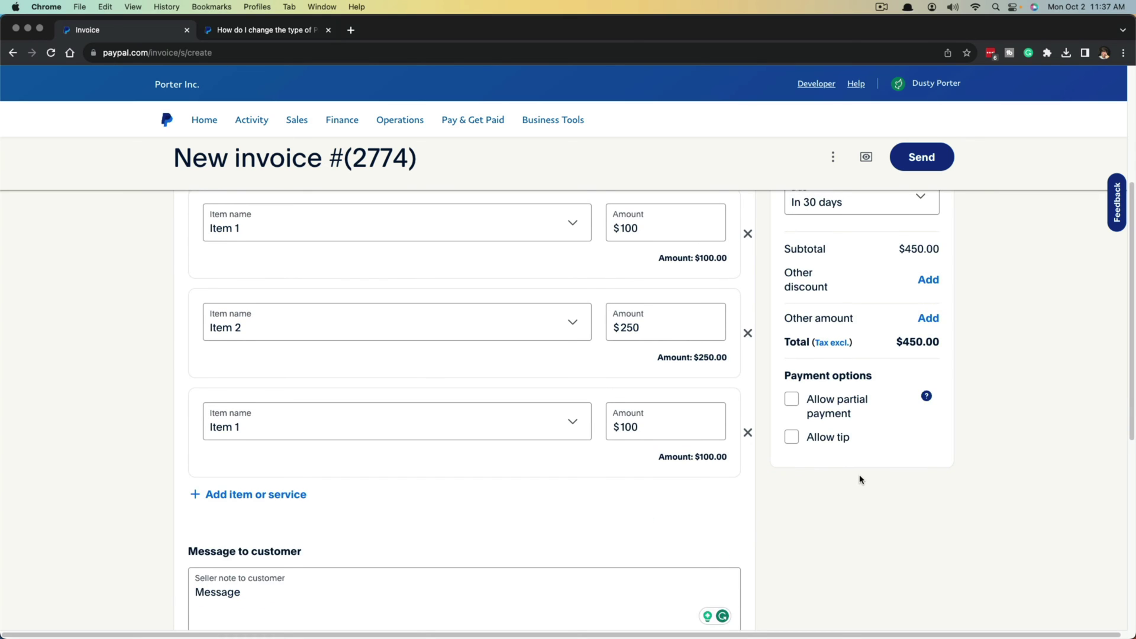
Turn on Allow partial payment for the invoice
{"action": "scroll", "coordinate": [856, 474], "scroll_direction": "up", "scroll_amount": 2}
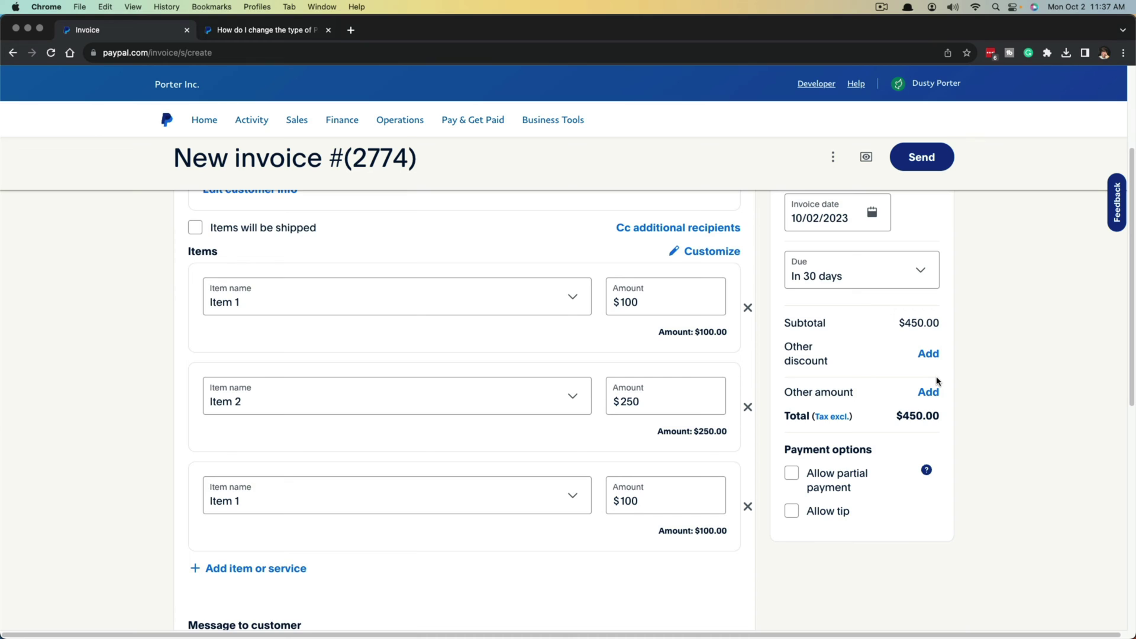
{"action": "scroll", "coordinate": [907, 545], "scroll_direction": "down", "scroll_amount": 1}
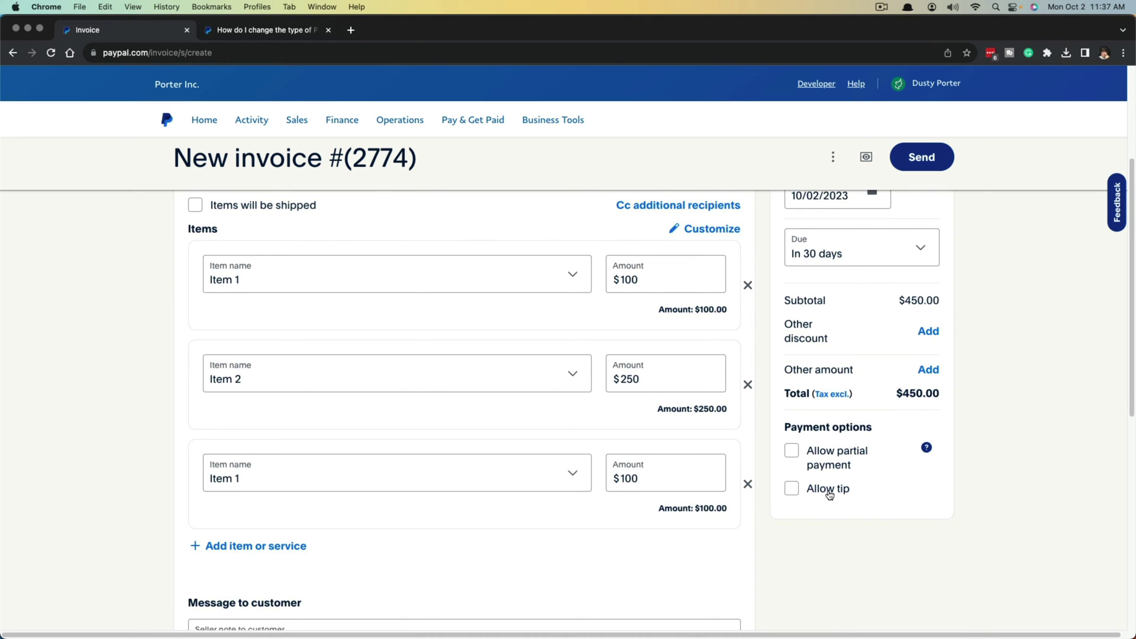
{"action": "left_click", "coordinate": [793, 450]}
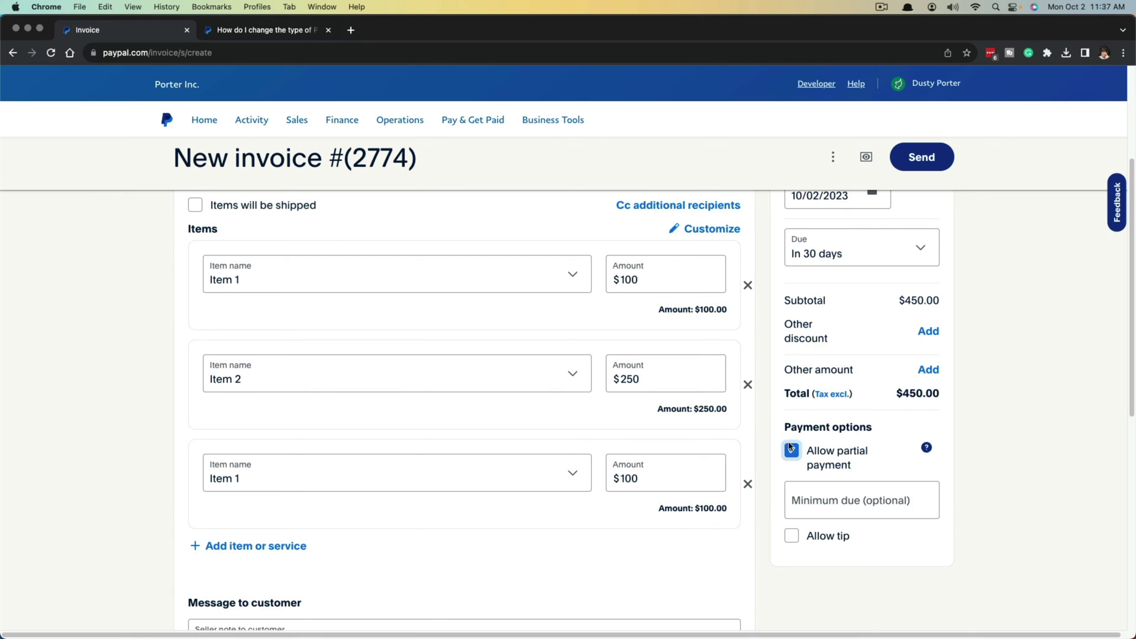
Enter a 250 minimum payment, then disable partial payment and allow tips instead
{"action": "left_click", "coordinate": [833, 504]}
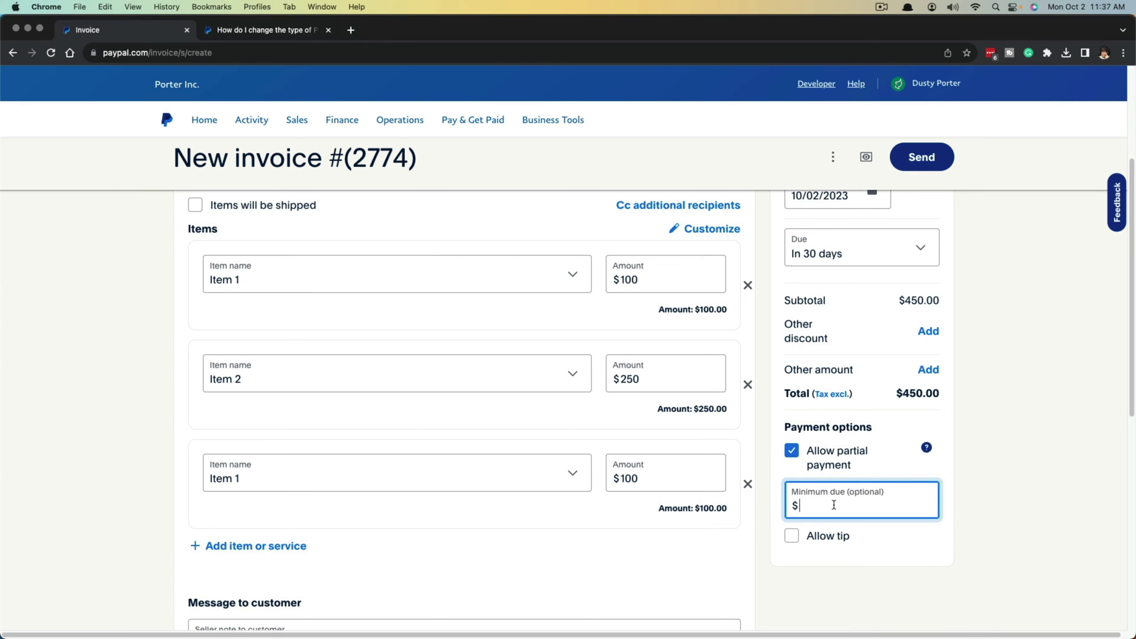
{"action": "type", "text": "250"}
{"action": "left_click", "coordinate": [798, 453]}
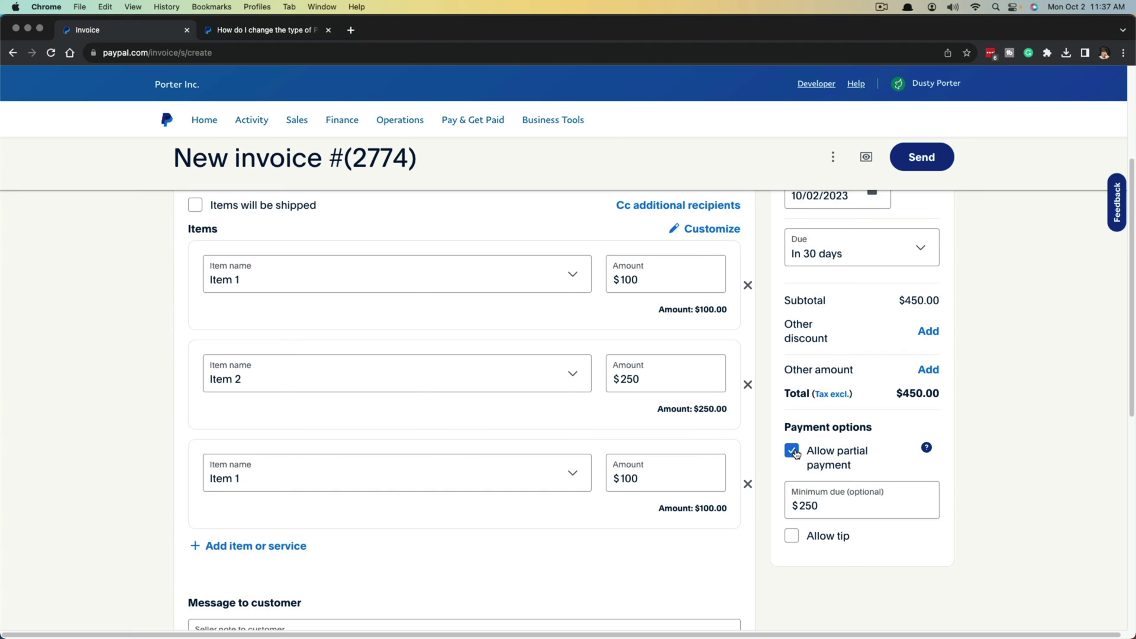
{"action": "left_click", "coordinate": [794, 475]}
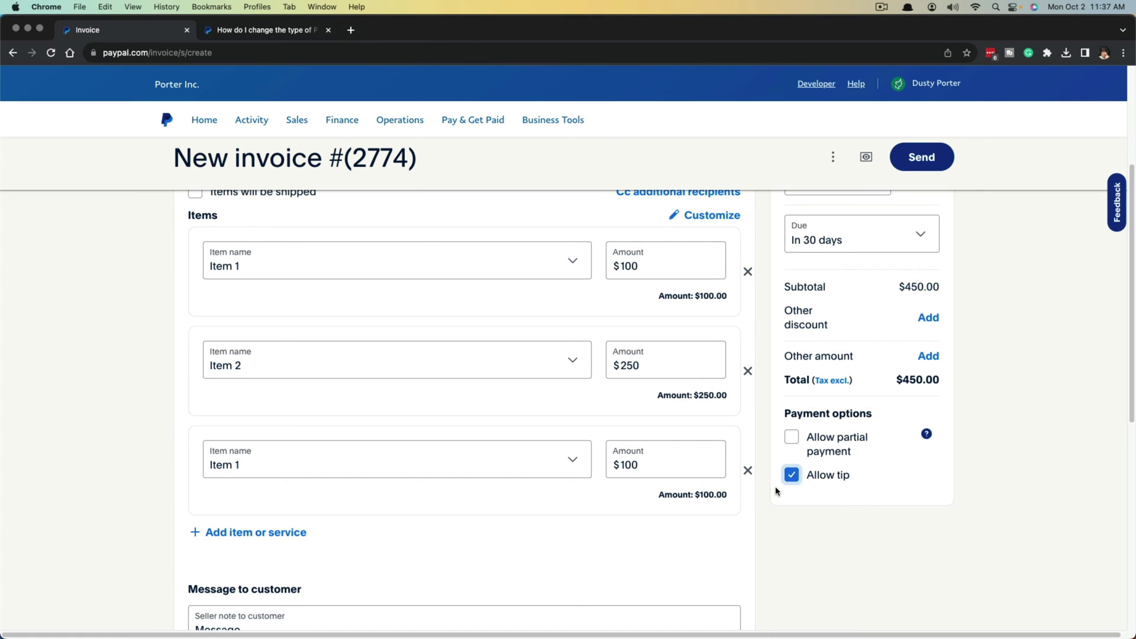
{"action": "scroll", "coordinate": [816, 497], "scroll_direction": "down", "scroll_amount": 5}
{"action": "scroll", "coordinate": [801, 495], "scroll_direction": "down", "scroll_amount": 3}
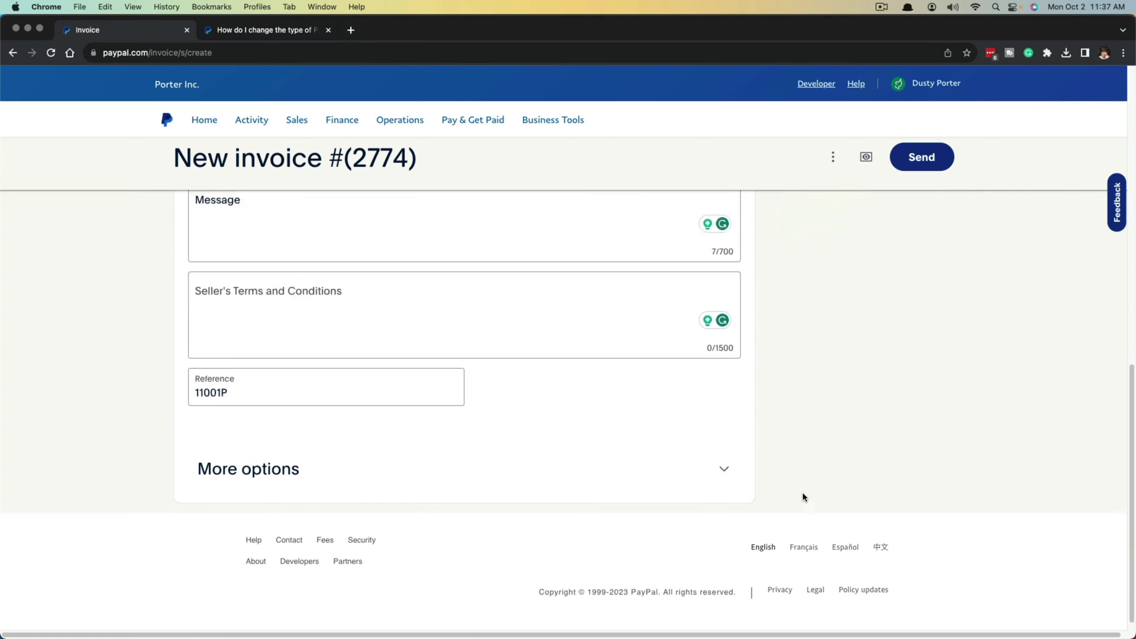
{"action": "scroll", "coordinate": [598, 461], "scroll_direction": "up", "scroll_amount": 10}
{"action": "scroll", "coordinate": [743, 482], "scroll_direction": "down", "scroll_amount": 1}
{"action": "scroll", "coordinate": [329, 368], "scroll_direction": "down", "scroll_amount": 3}
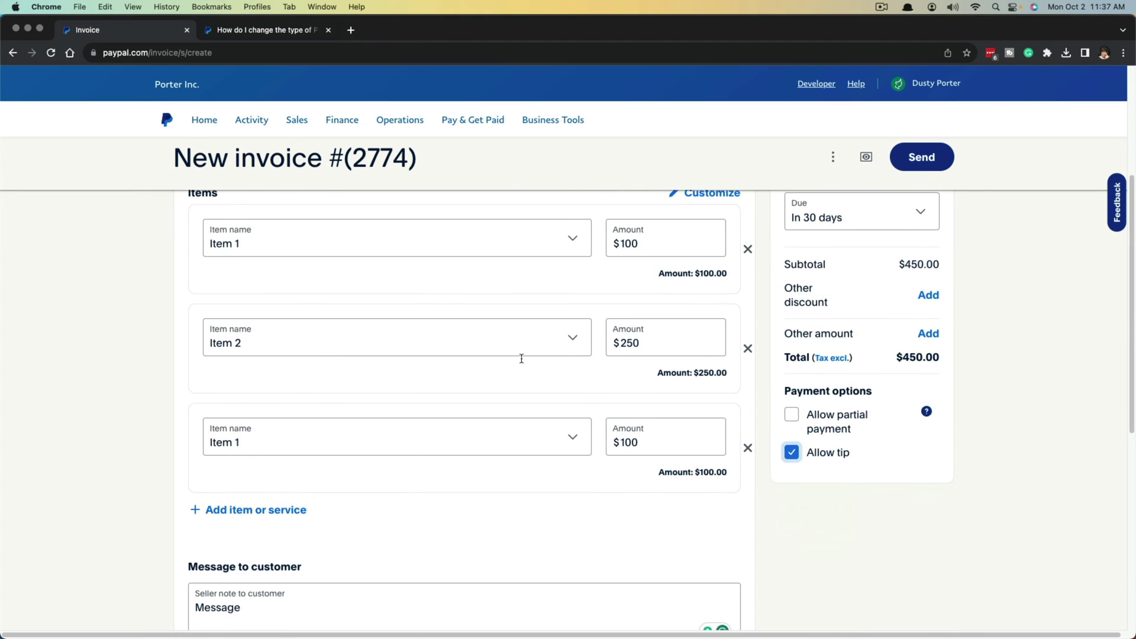
{"action": "scroll", "coordinate": [785, 424], "scroll_direction": "up", "scroll_amount": 2}
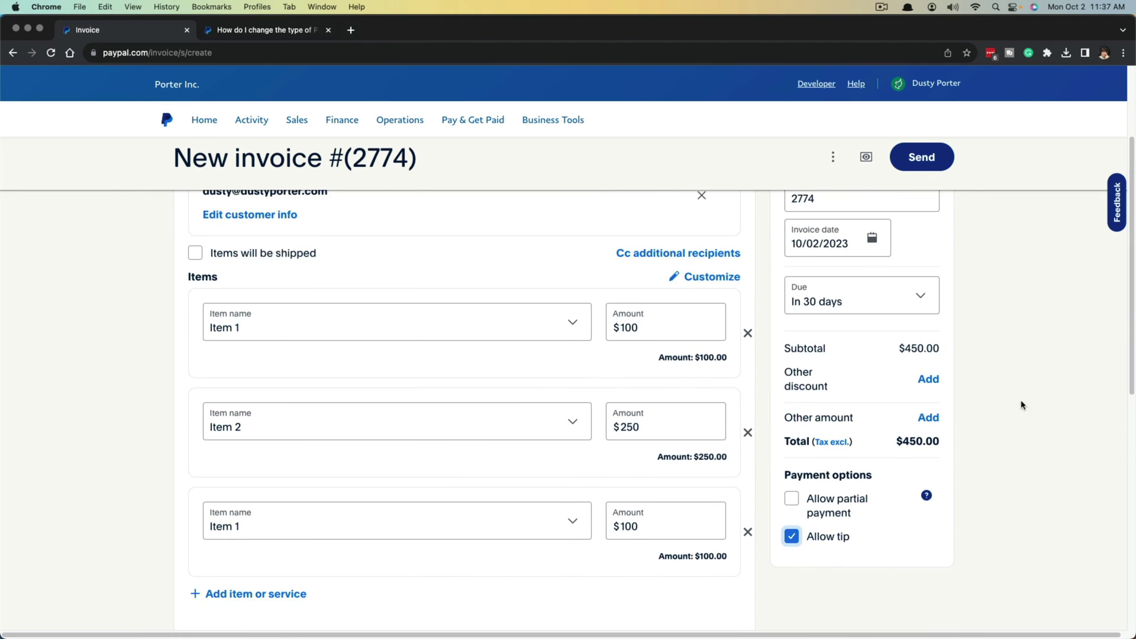
{"action": "scroll", "coordinate": [861, 449], "scroll_direction": "up", "scroll_amount": 1}
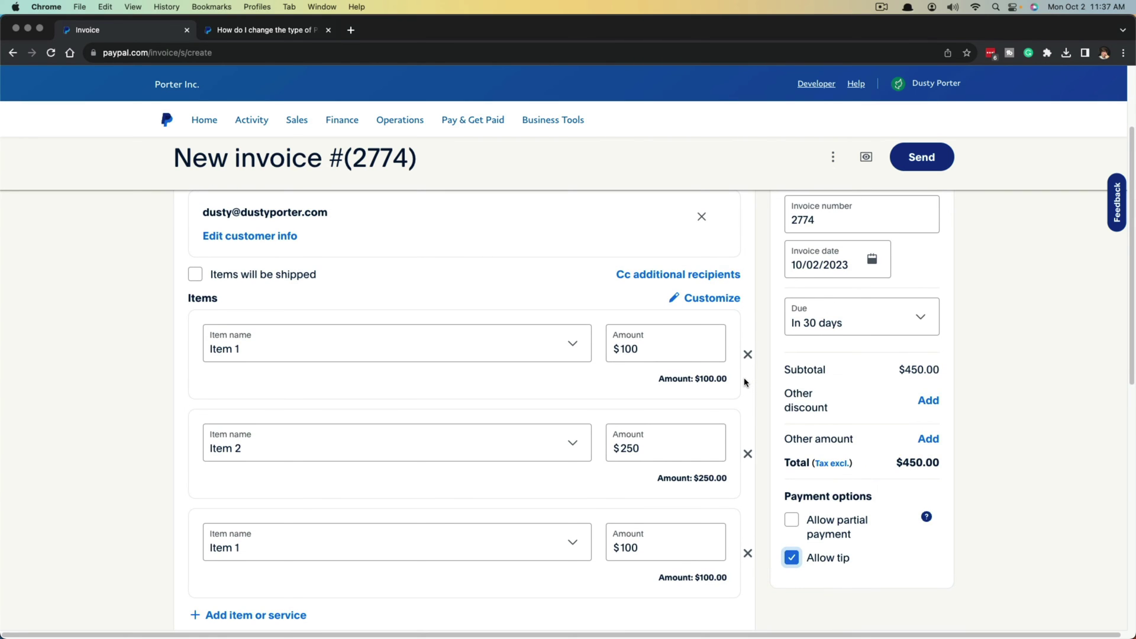
Add a 10% Other discount, keeping the percentage type
{"action": "left_click", "coordinate": [928, 402]}
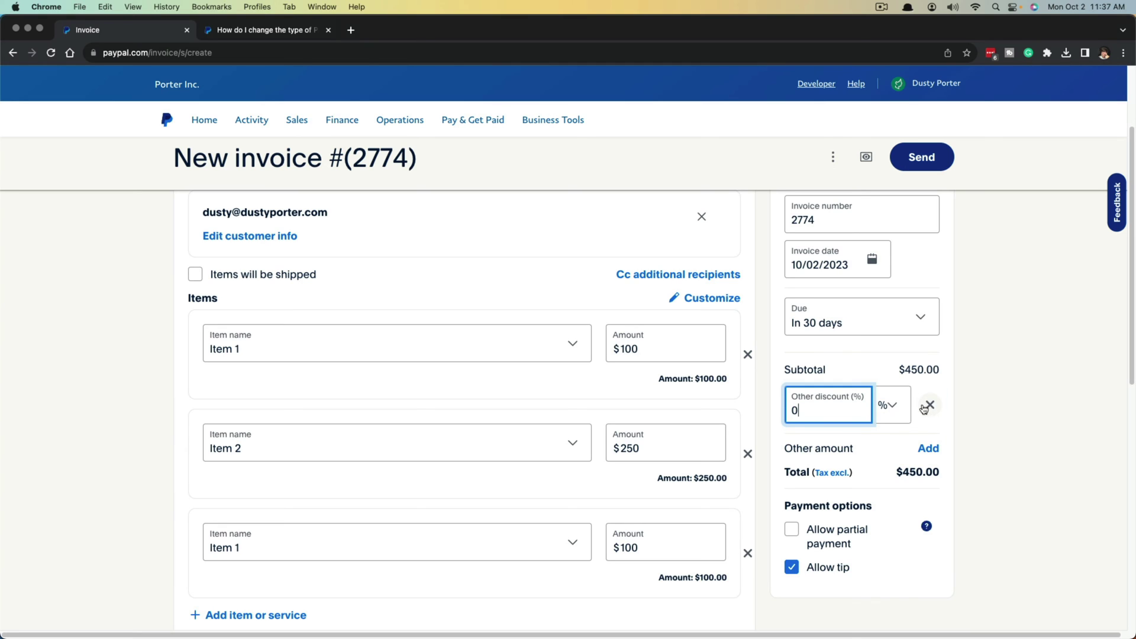
{"action": "type", "text": "10"}
{"action": "key", "text": "BackSpace"}
{"action": "key", "text": "BackSpace"}
{"action": "key", "text": "BackSpace"}
{"action": "type", "text": "10"}
{"action": "left_click", "coordinate": [891, 406]}
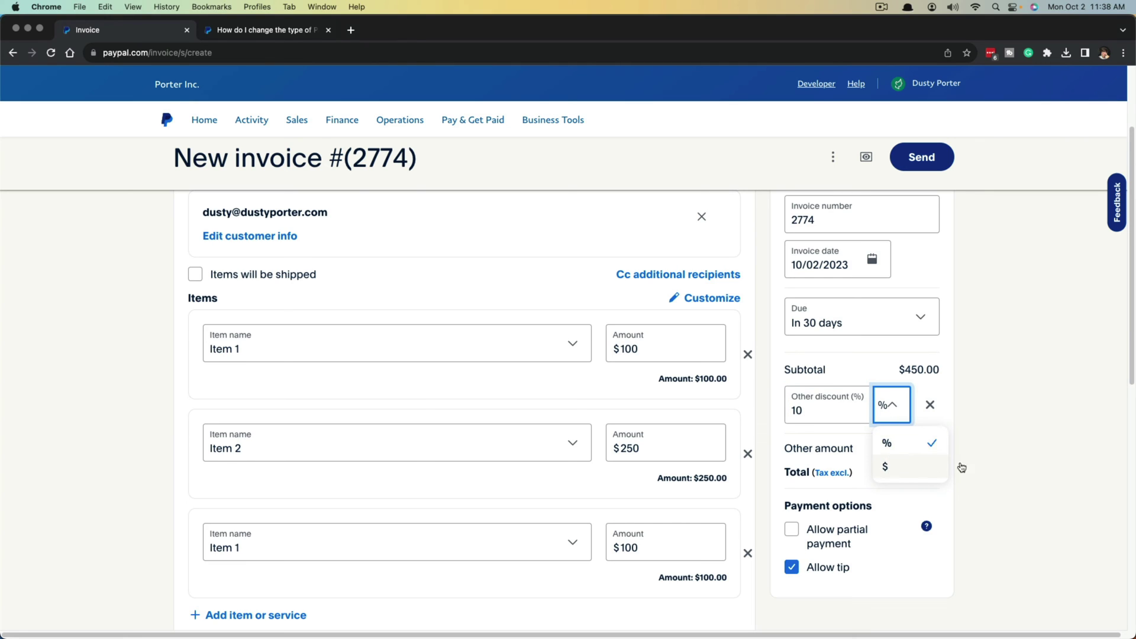
{"action": "left_click", "coordinate": [980, 380]}
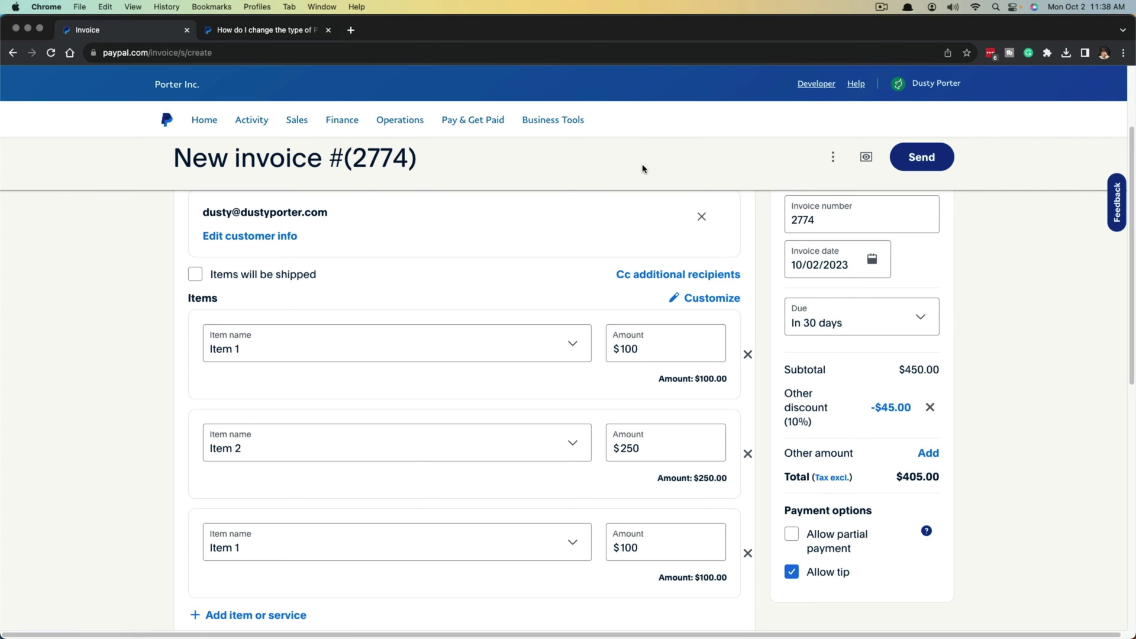
{"action": "scroll", "coordinate": [528, 301], "scroll_direction": "up", "scroll_amount": 3}
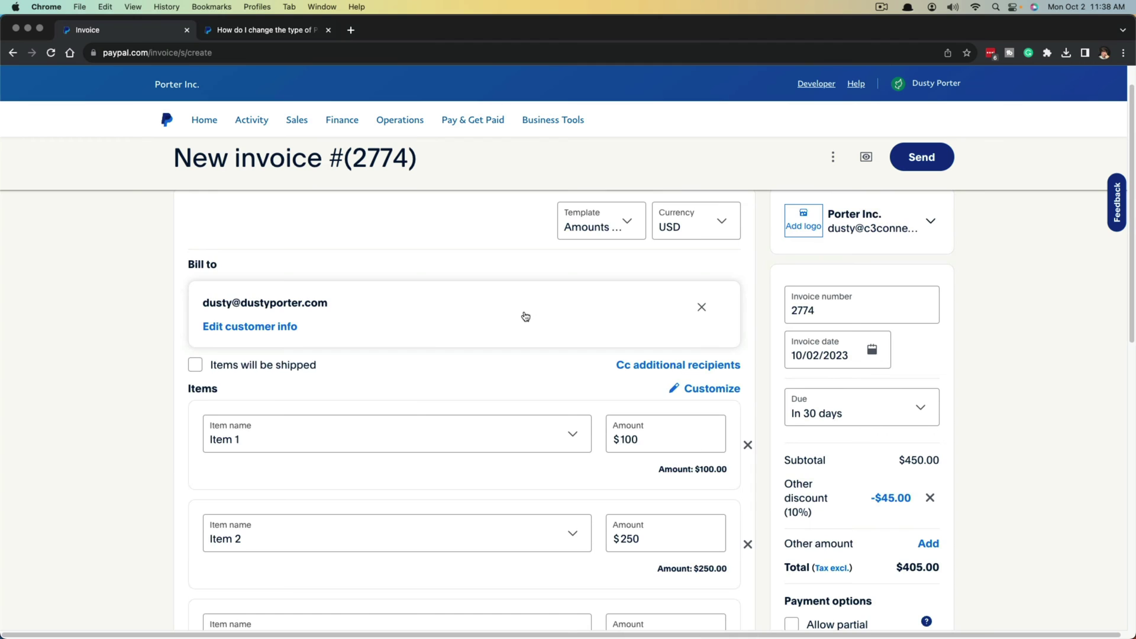
{"action": "scroll", "coordinate": [517, 314], "scroll_direction": "up", "scroll_amount": 1}
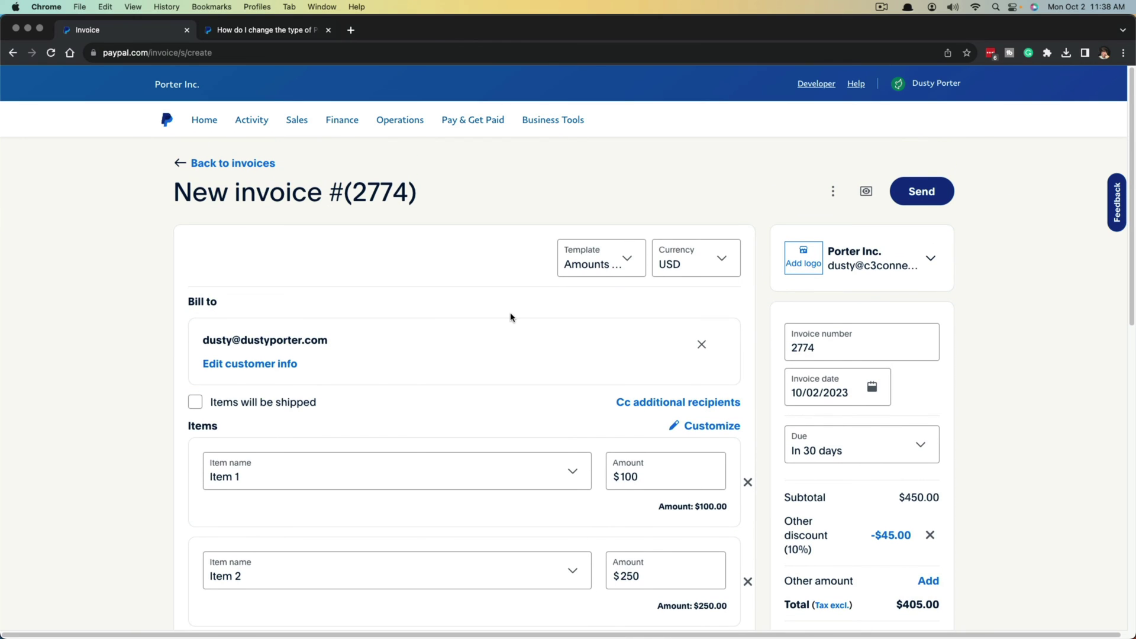
Cancel adding a logo, toggle the business contact details, and preview the invoice
{"action": "left_click", "coordinate": [804, 261]}
{"action": "left_click", "coordinate": [545, 301]}
{"action": "left_click", "coordinate": [740, 452]}
{"action": "left_click", "coordinate": [929, 266]}
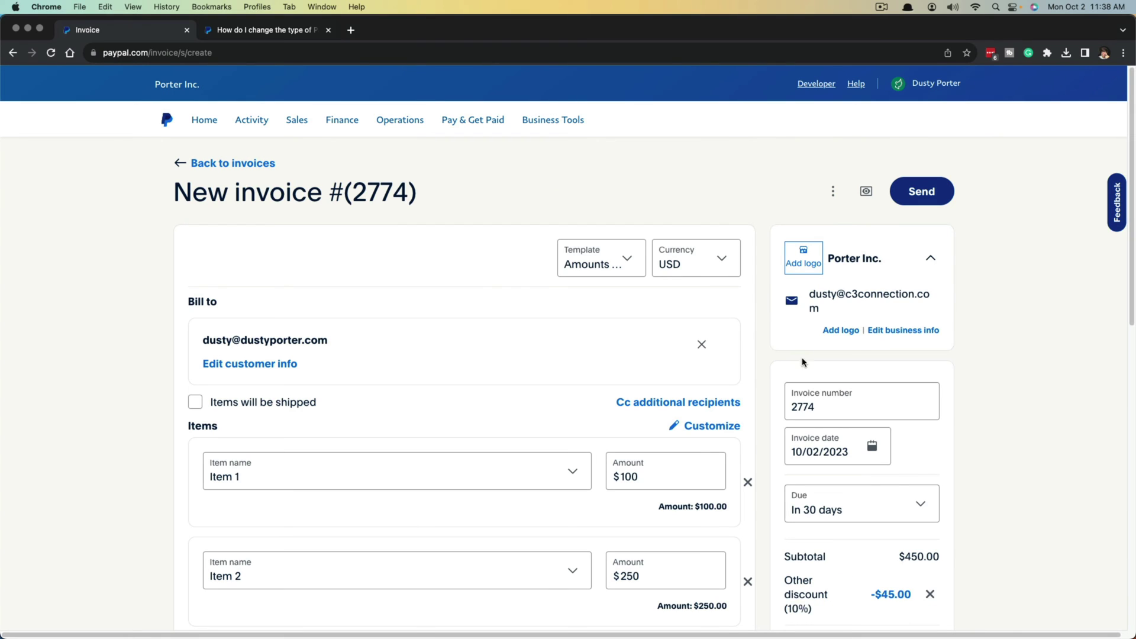
{"action": "left_click", "coordinate": [931, 259]}
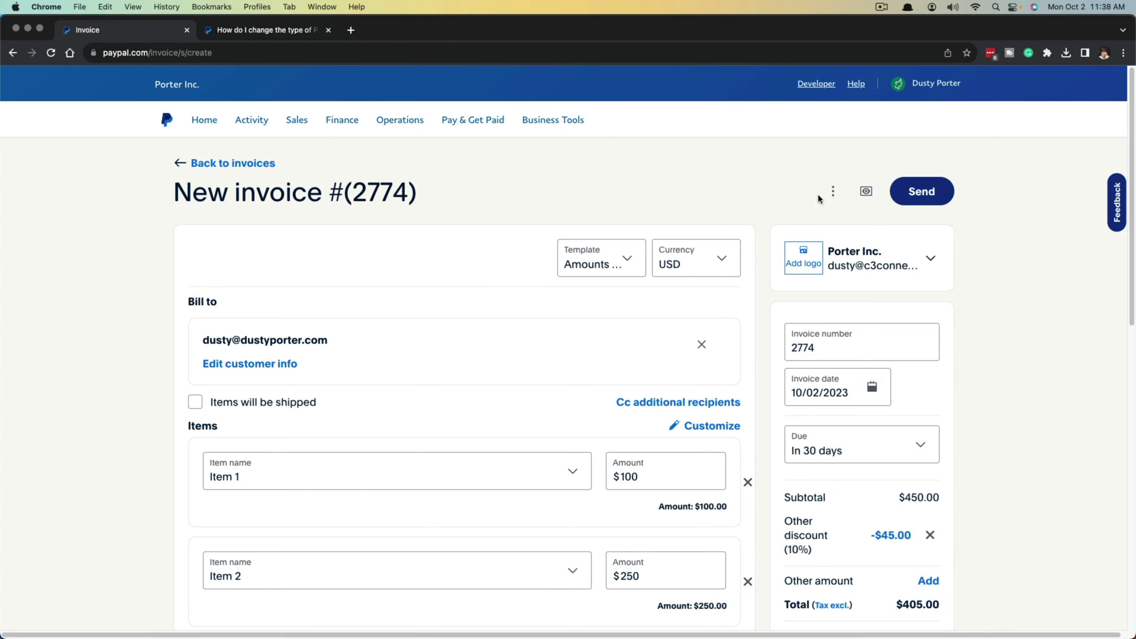
{"action": "left_click", "coordinate": [865, 192]}
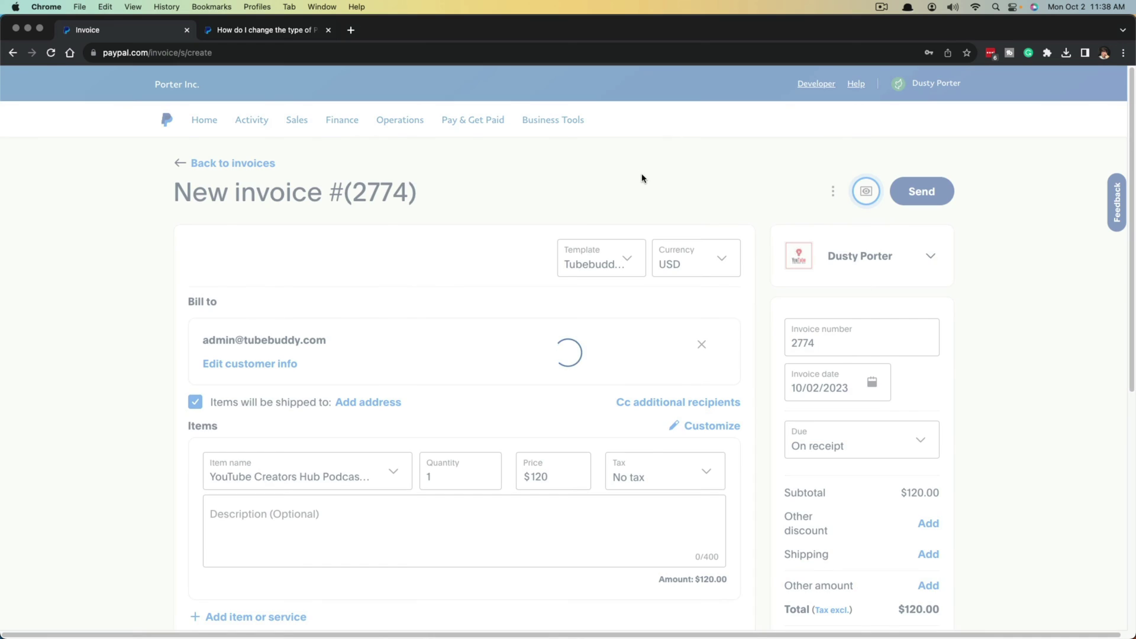
Review the preview of invoice #2775 with its $120 Podcast Sponsorship item, then return to editing
{"action": "scroll", "coordinate": [406, 452], "scroll_direction": "down", "scroll_amount": 5}
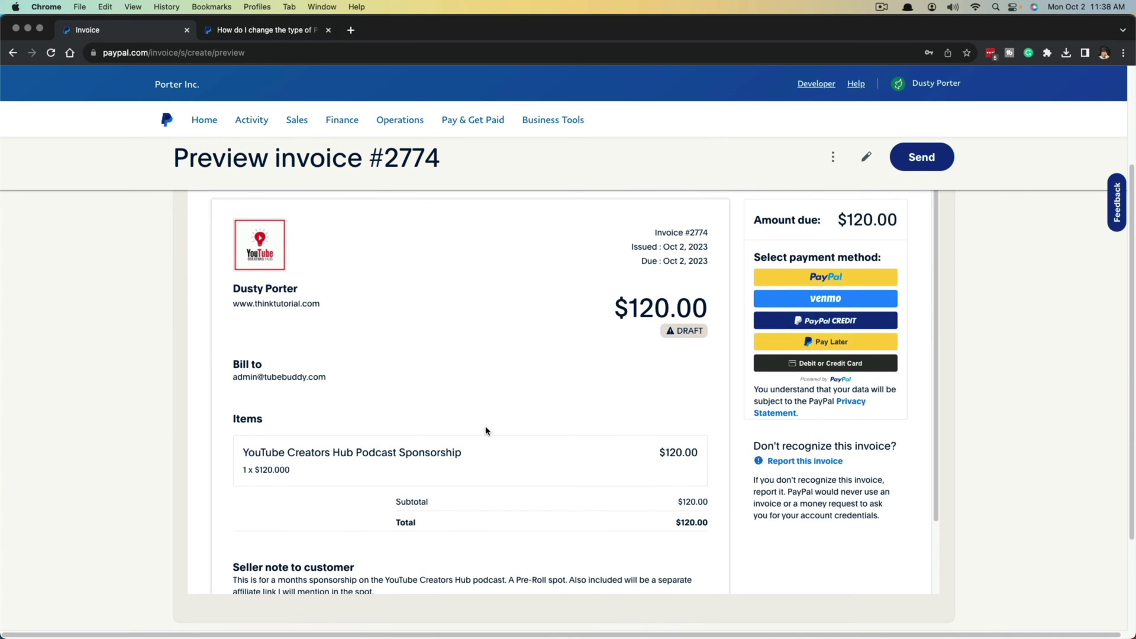
{"action": "scroll", "coordinate": [346, 438], "scroll_direction": "up", "scroll_amount": 1}
{"action": "scroll", "coordinate": [302, 329], "scroll_direction": "up", "scroll_amount": 4}
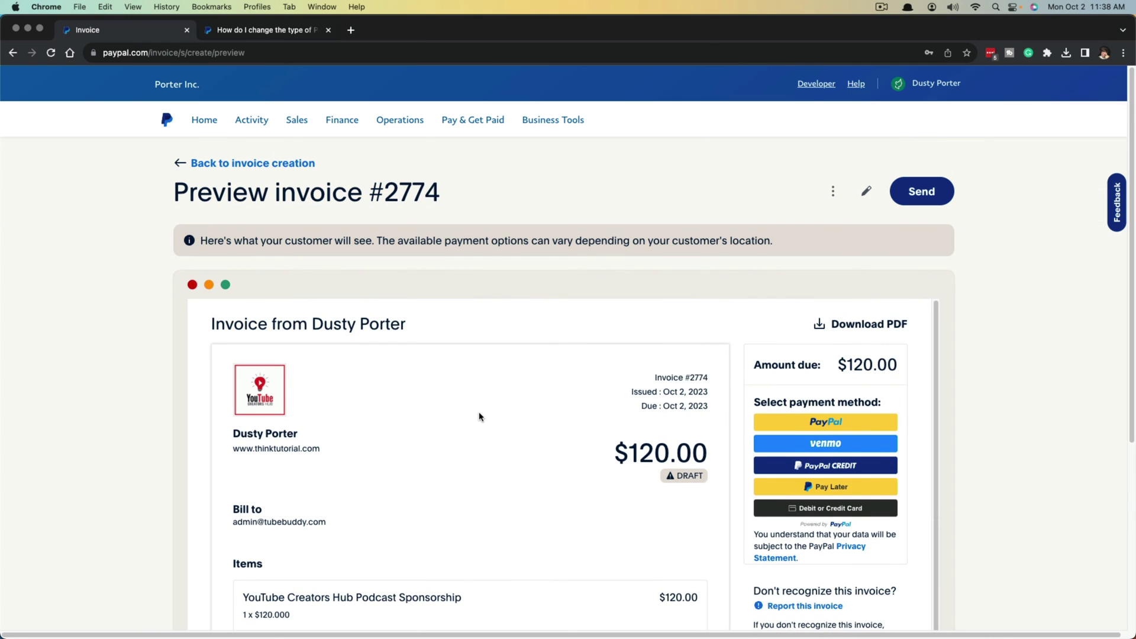
{"action": "left_click", "coordinate": [179, 165]}
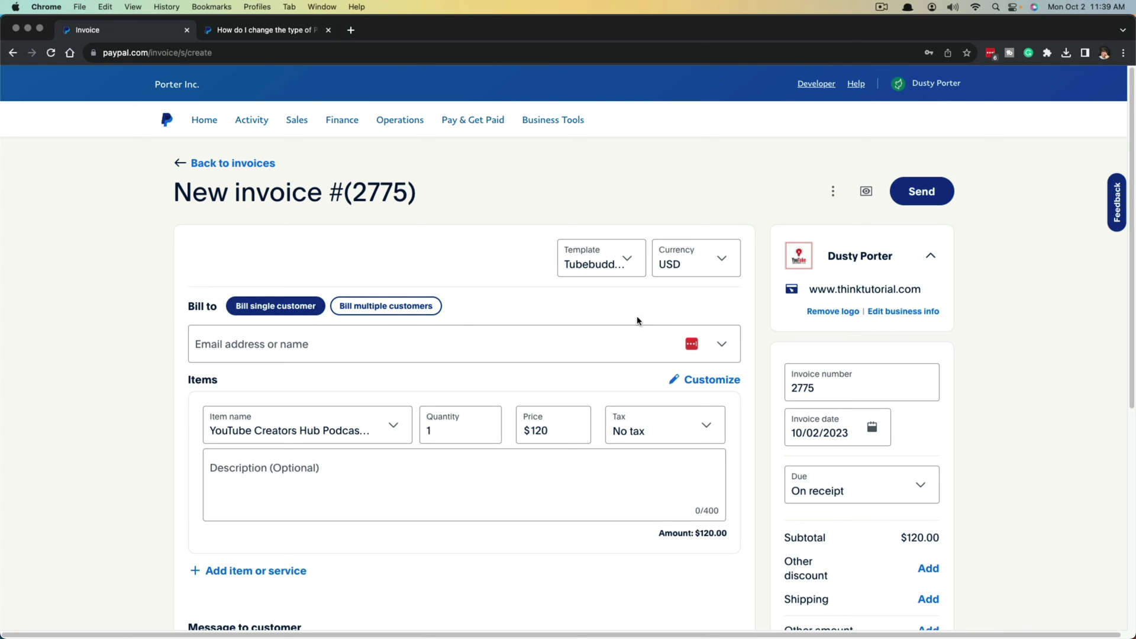
Generate a shareable link for invoice #2775 and copy it
{"action": "left_click", "coordinate": [833, 191]}
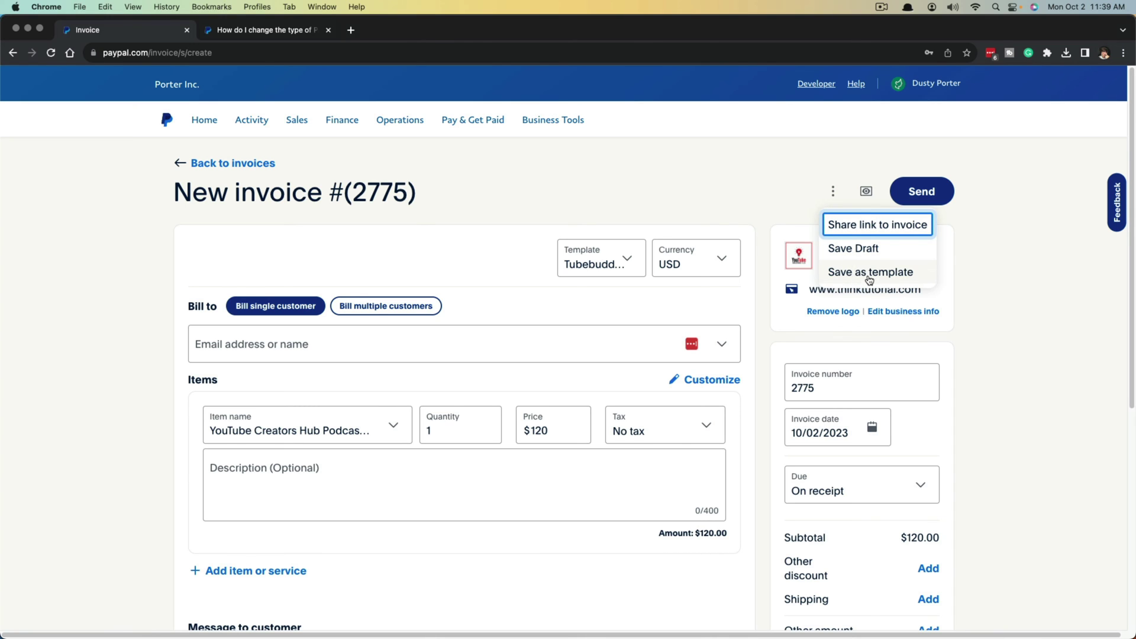
{"action": "left_click", "coordinate": [856, 247]}
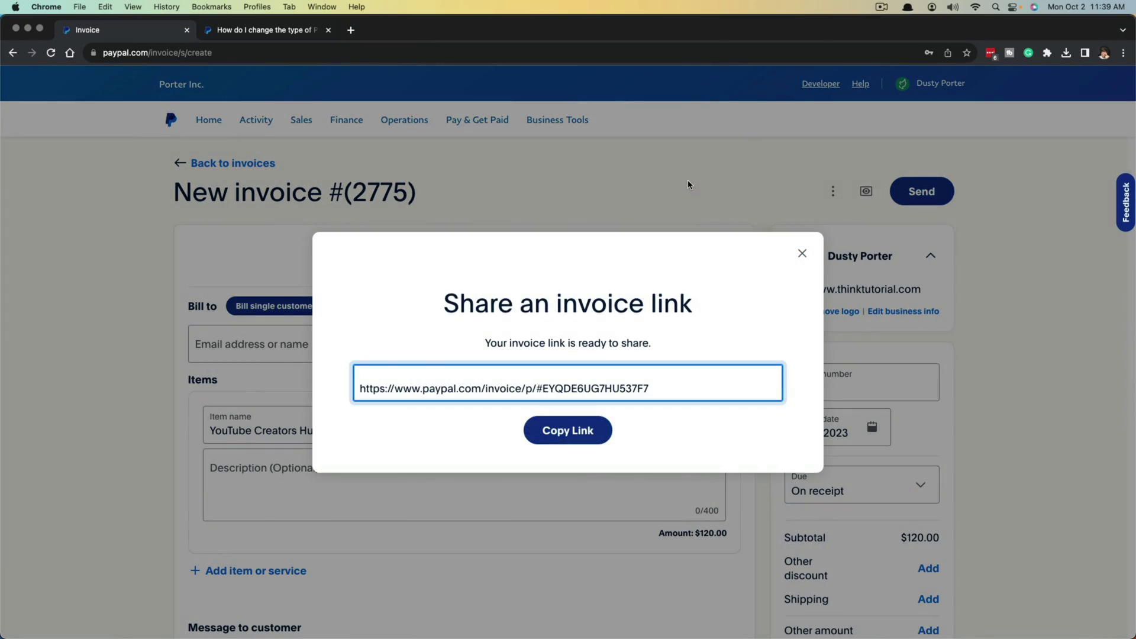
{"action": "left_click", "coordinate": [567, 430]}
Open the copied invoice #2775 link in a new browser tab
{"action": "left_click", "coordinate": [350, 30]}
{"action": "right_click", "coordinate": [357, 52]}
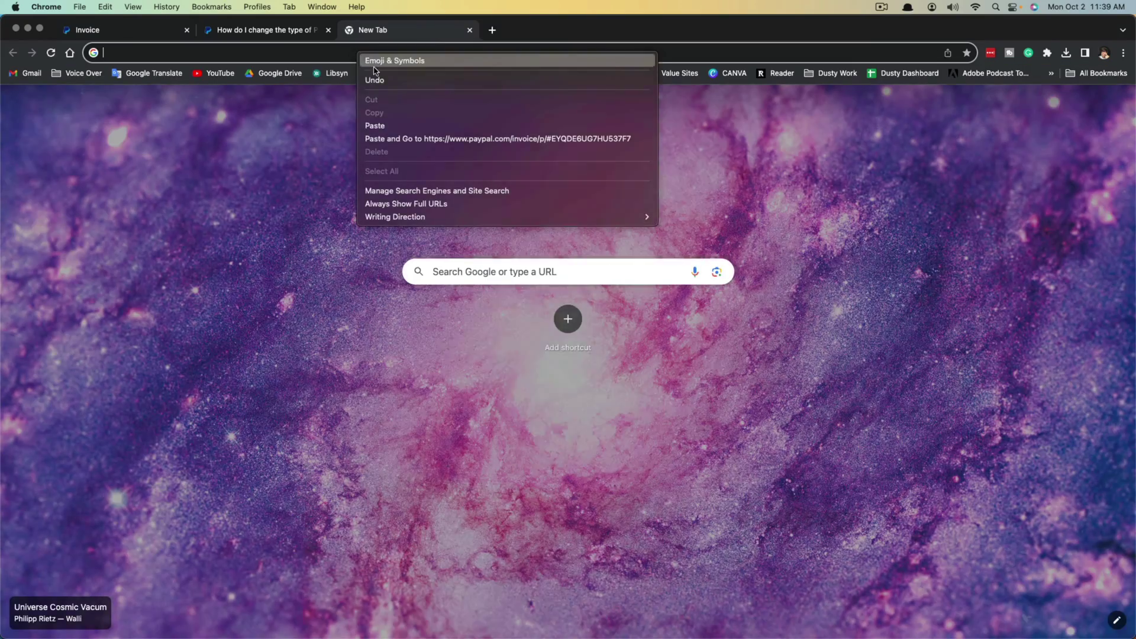
{"action": "left_click", "coordinate": [407, 144]}
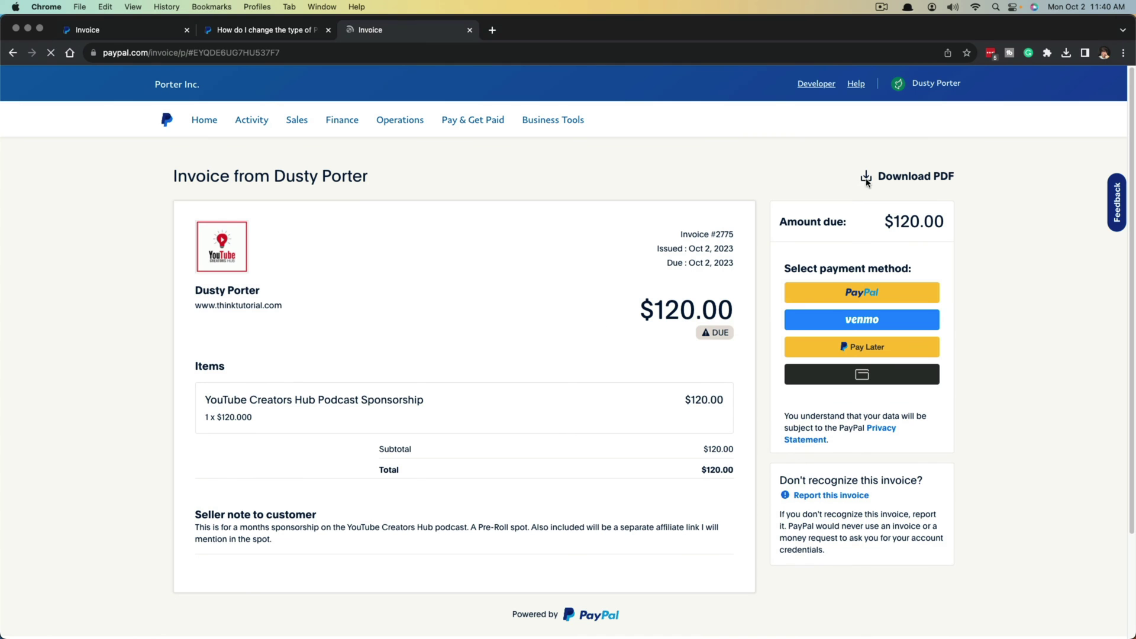
Download invoice #2775 as Invoice - 2775.pdf and close the download window
{"action": "left_click", "coordinate": [901, 177]}
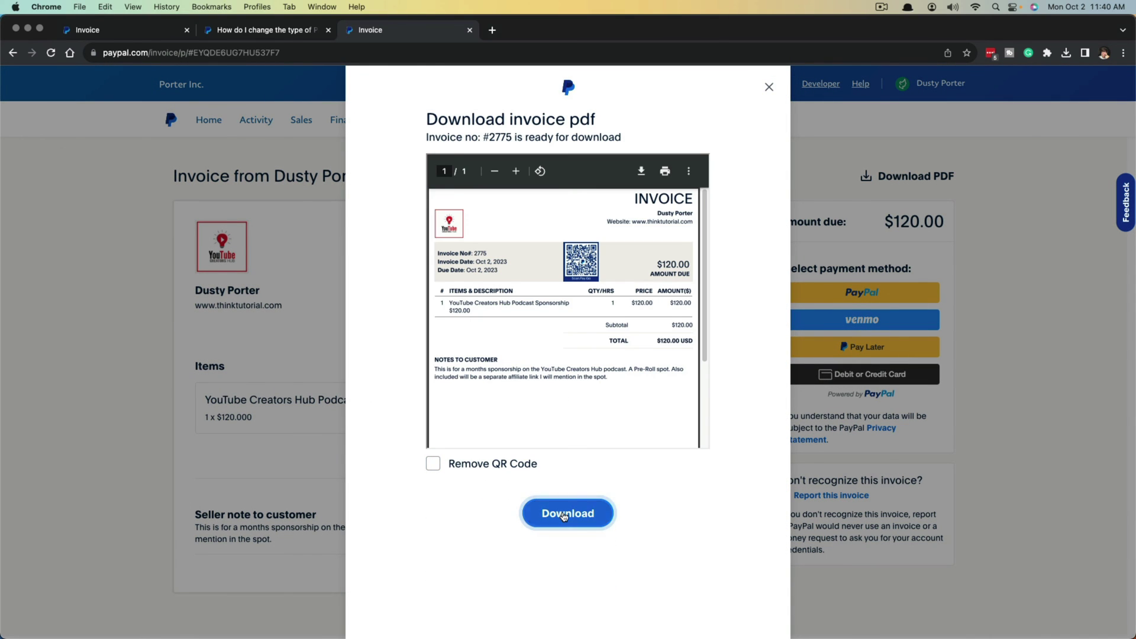
{"action": "left_click", "coordinate": [562, 512]}
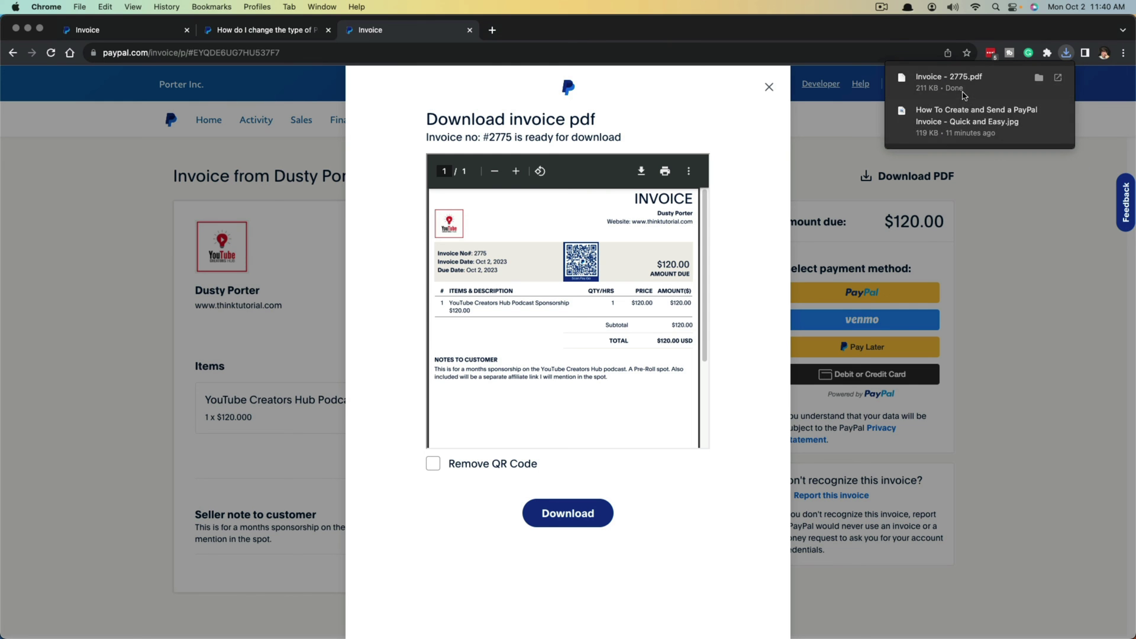
{"action": "left_click", "coordinate": [1040, 83]}
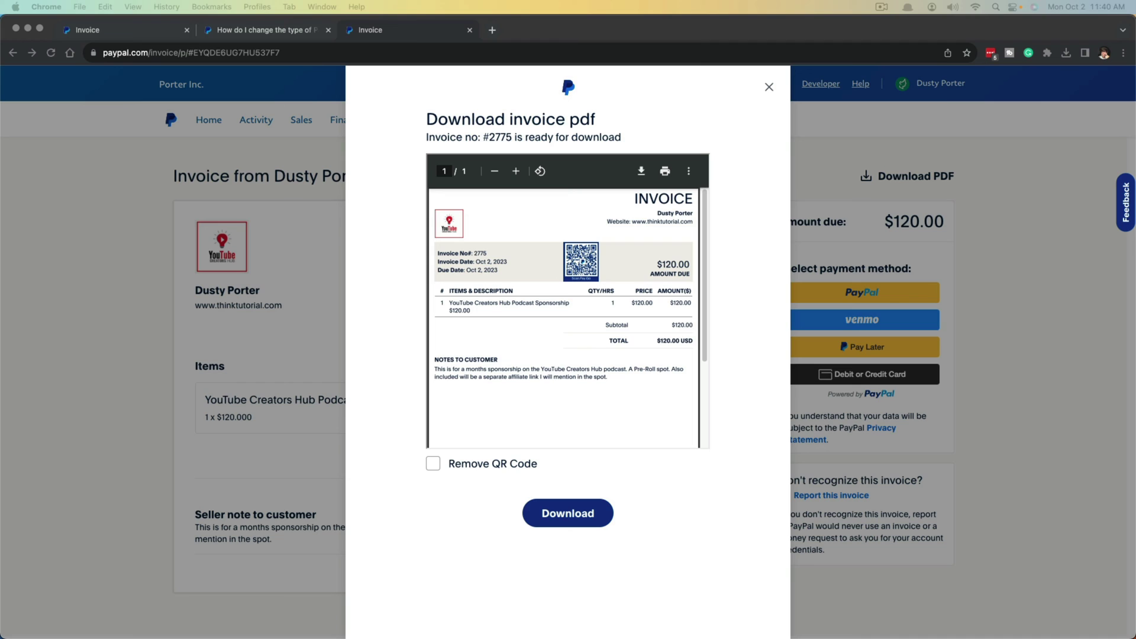
{"action": "left_click", "coordinate": [768, 89]}
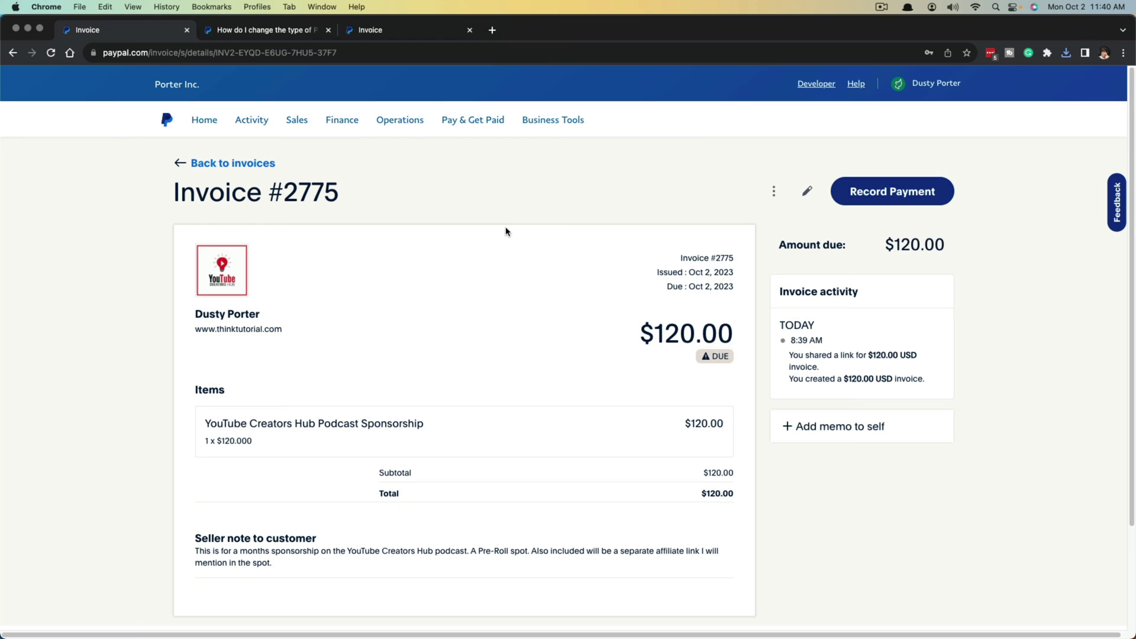
Return to the invoice list, clear the past-30-days Date range filter, and check #2775 and #2774
{"action": "left_click", "coordinate": [230, 163]}
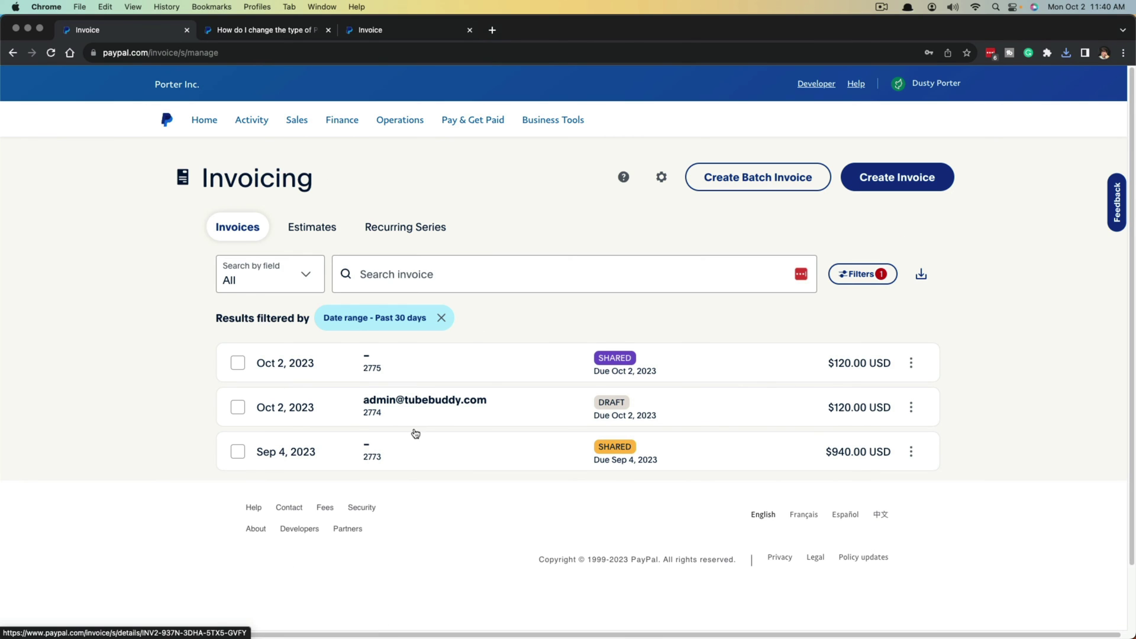
{"action": "left_click", "coordinate": [441, 318]}
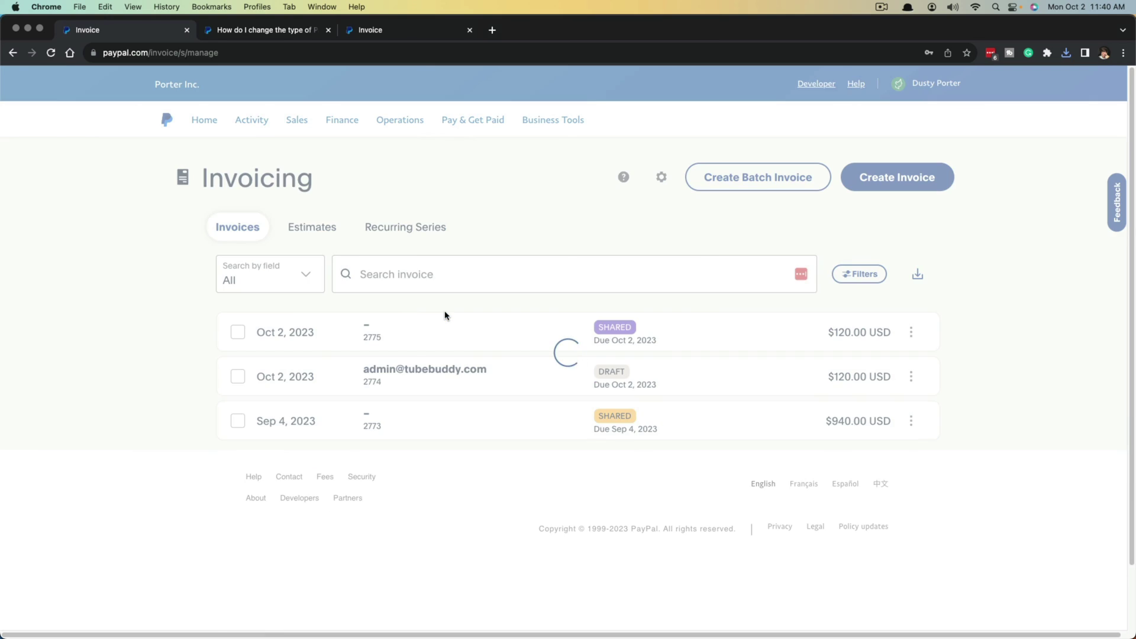
{"action": "scroll", "coordinate": [483, 397], "scroll_direction": "down", "scroll_amount": 2}
{"action": "scroll", "coordinate": [483, 397], "scroll_direction": "down", "scroll_amount": 8}
{"action": "right_click", "coordinate": [483, 397]}
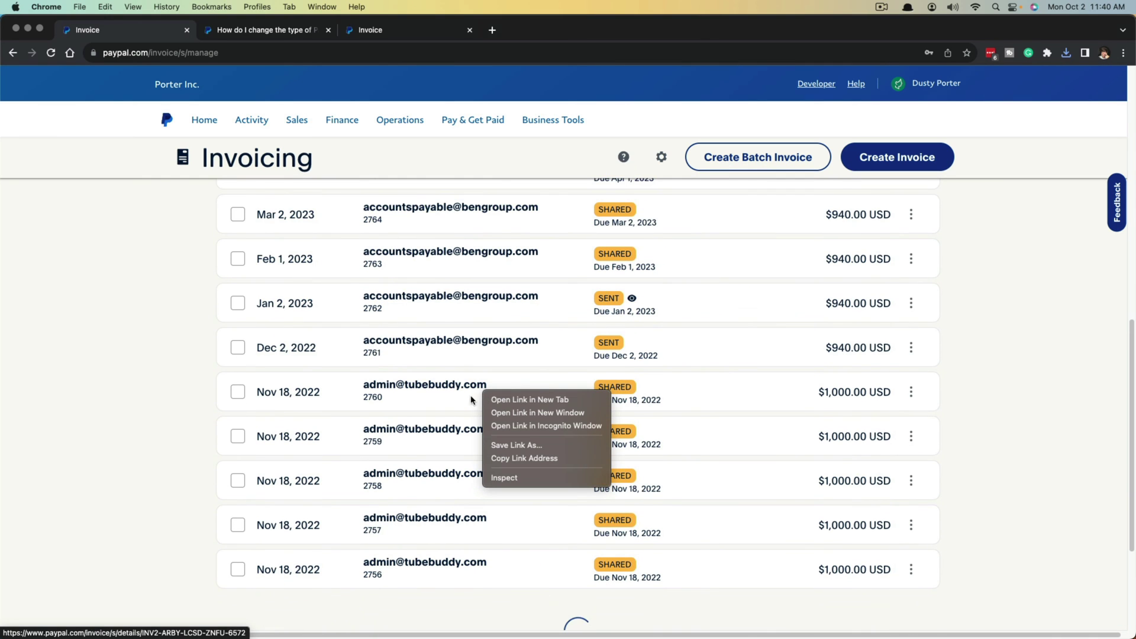
{"action": "left_click", "coordinate": [178, 414]}
{"action": "scroll", "coordinate": [177, 414], "scroll_direction": "up", "scroll_amount": 10}
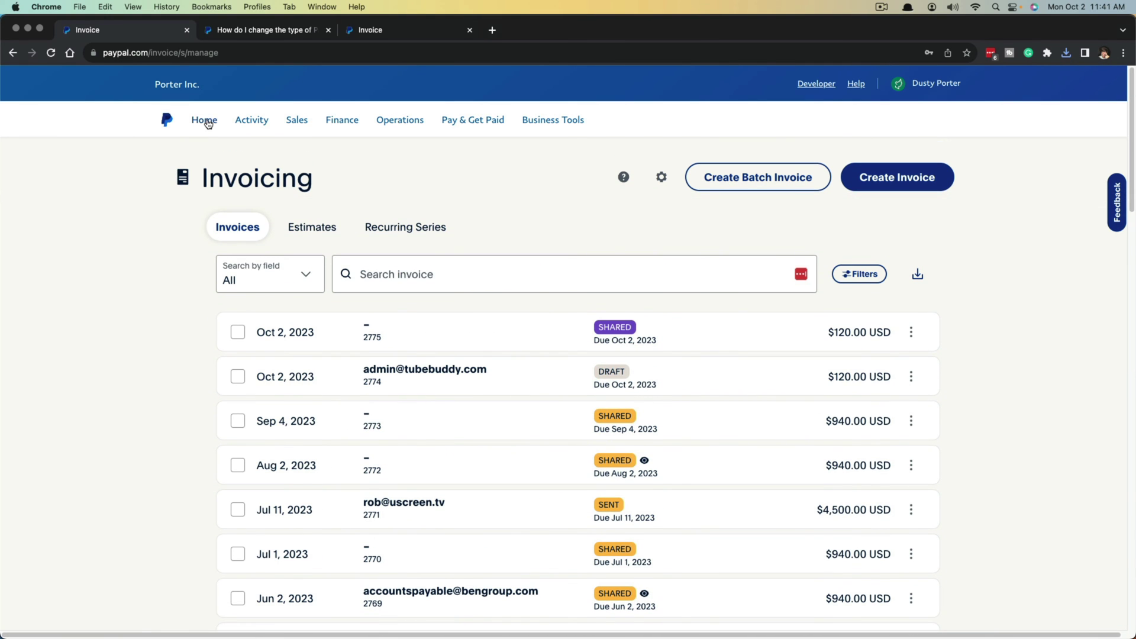
{"action": "left_click", "coordinate": [205, 121]}
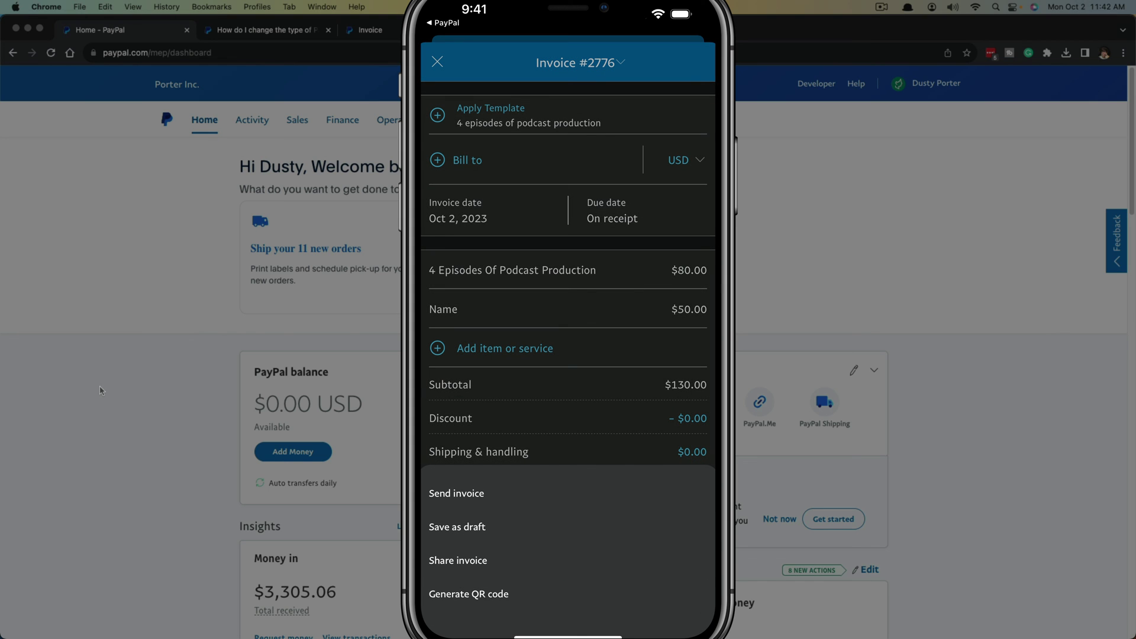
Scroll down the PayPal Home dashboard
{"action": "scroll", "coordinate": [101, 390], "scroll_direction": "down", "scroll_amount": 10}
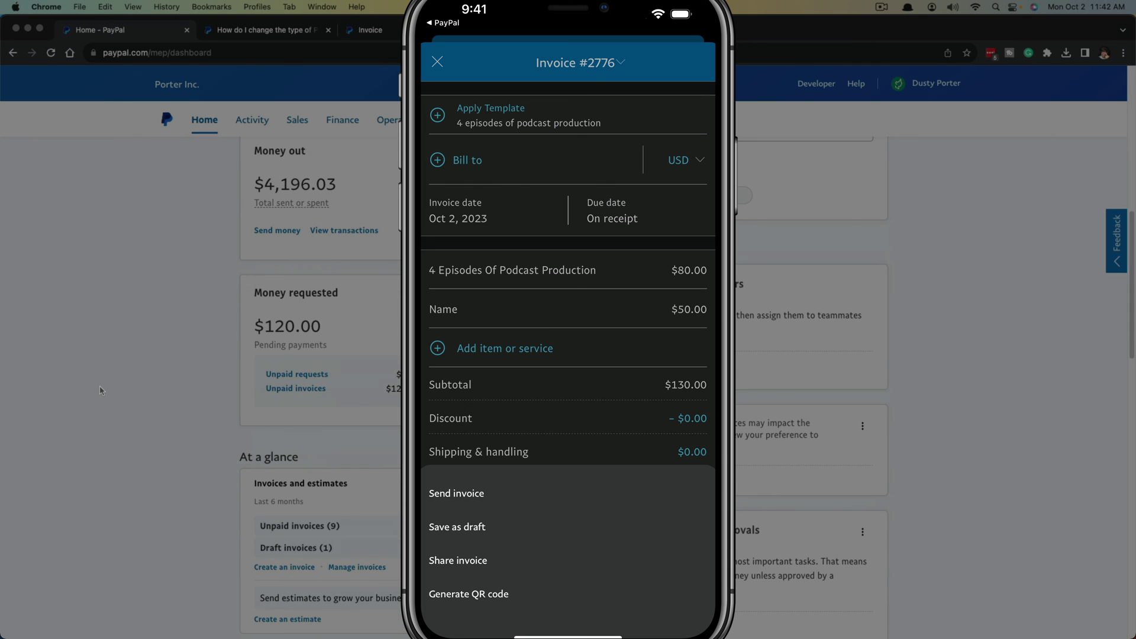